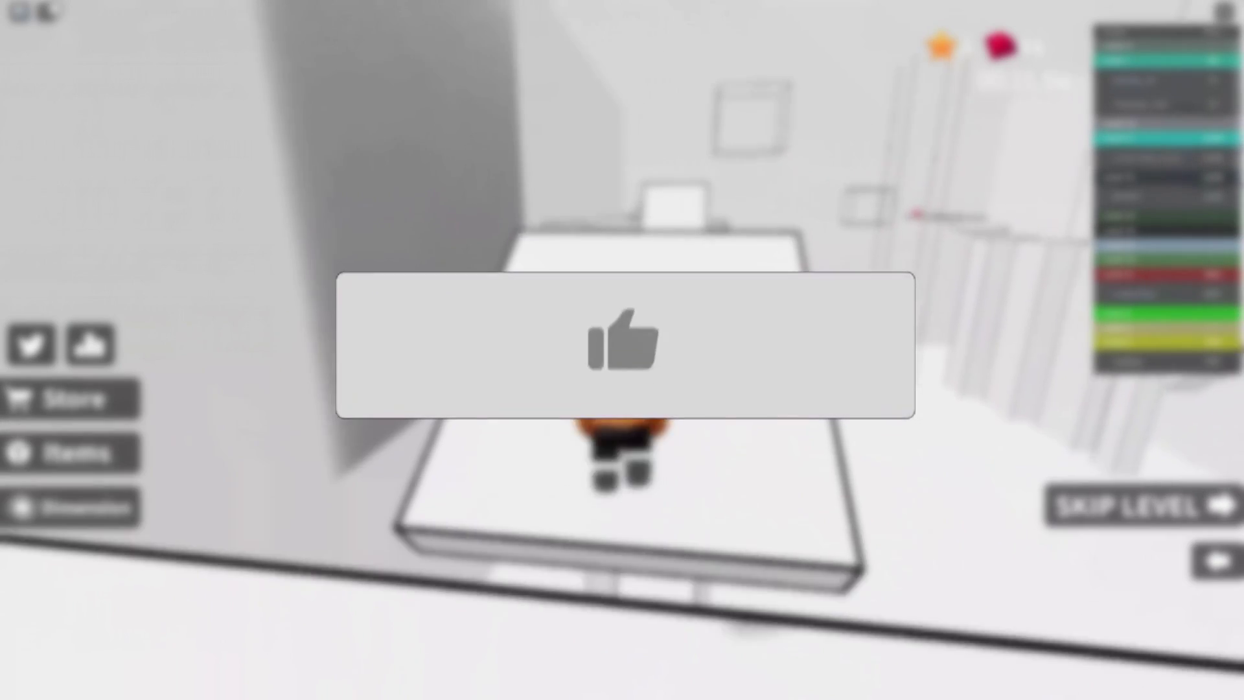
Step: Run the avatar forward across the white obby platforms and jump up onto the raised block
key(w)
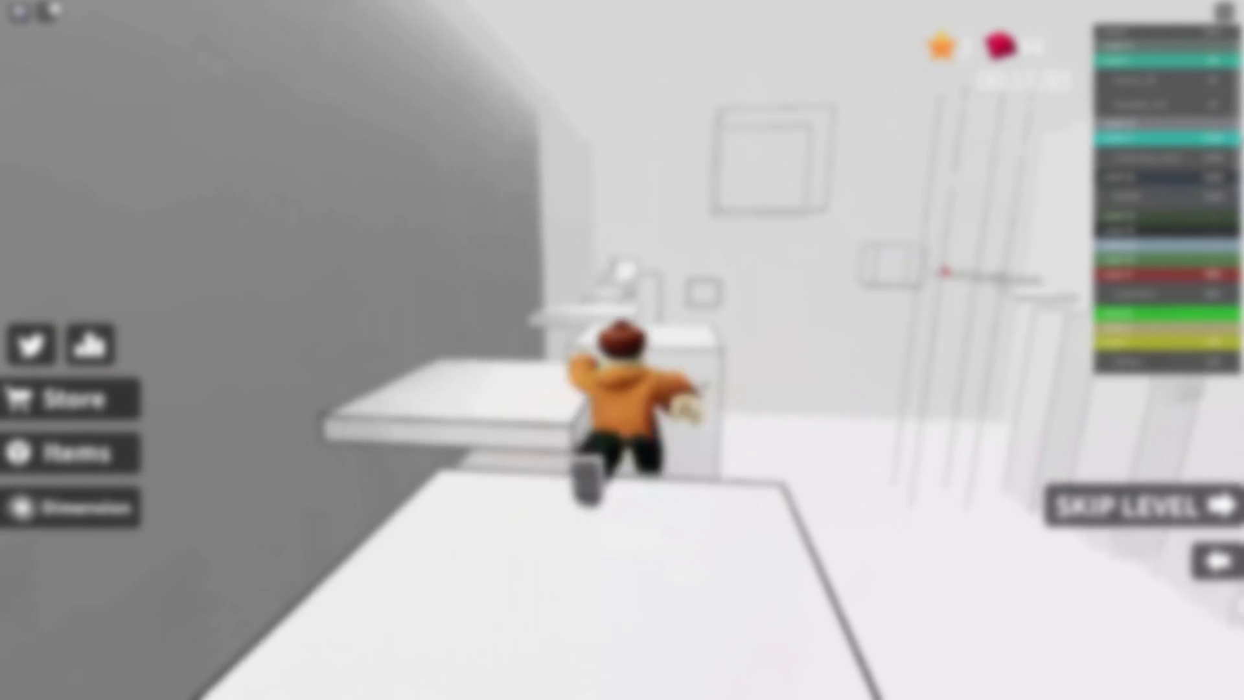
key(w)
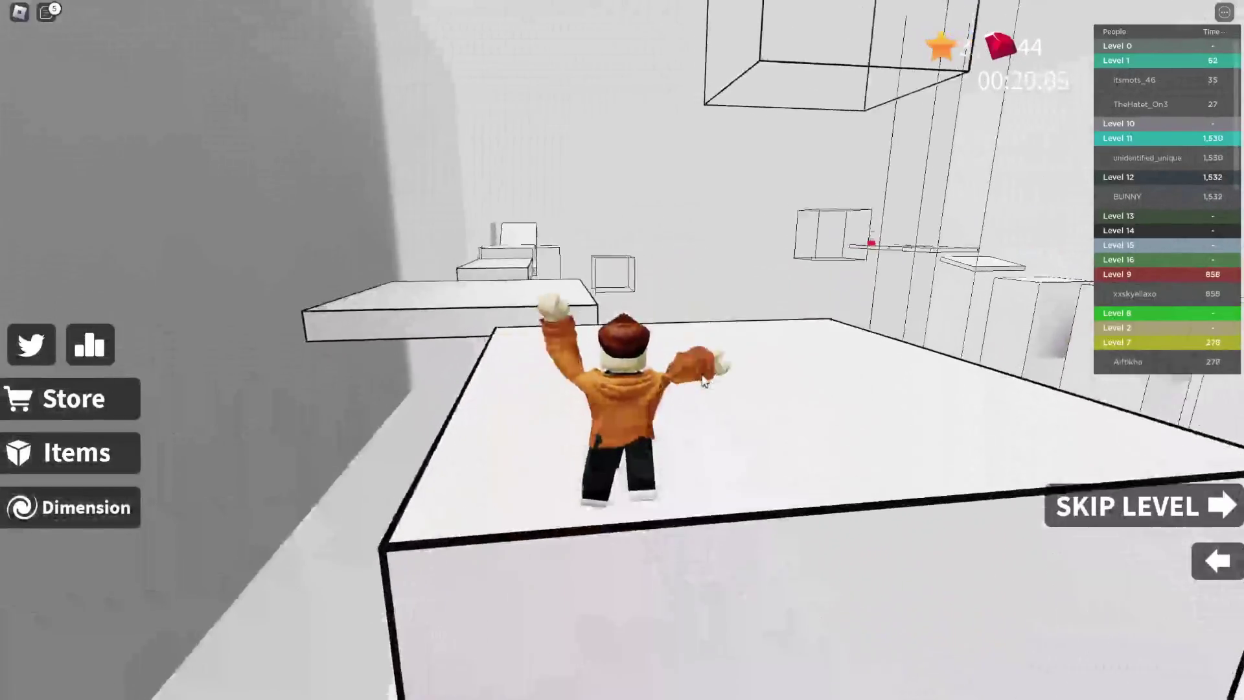
key(w)
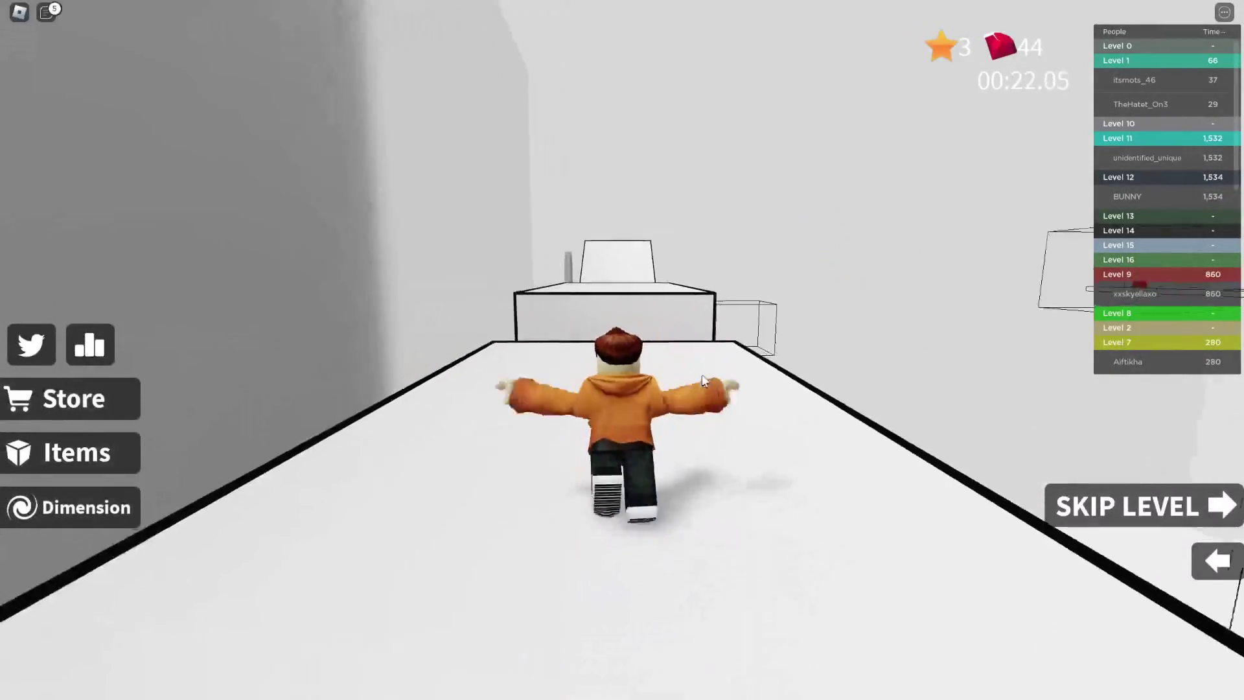
key(w)
key(space)
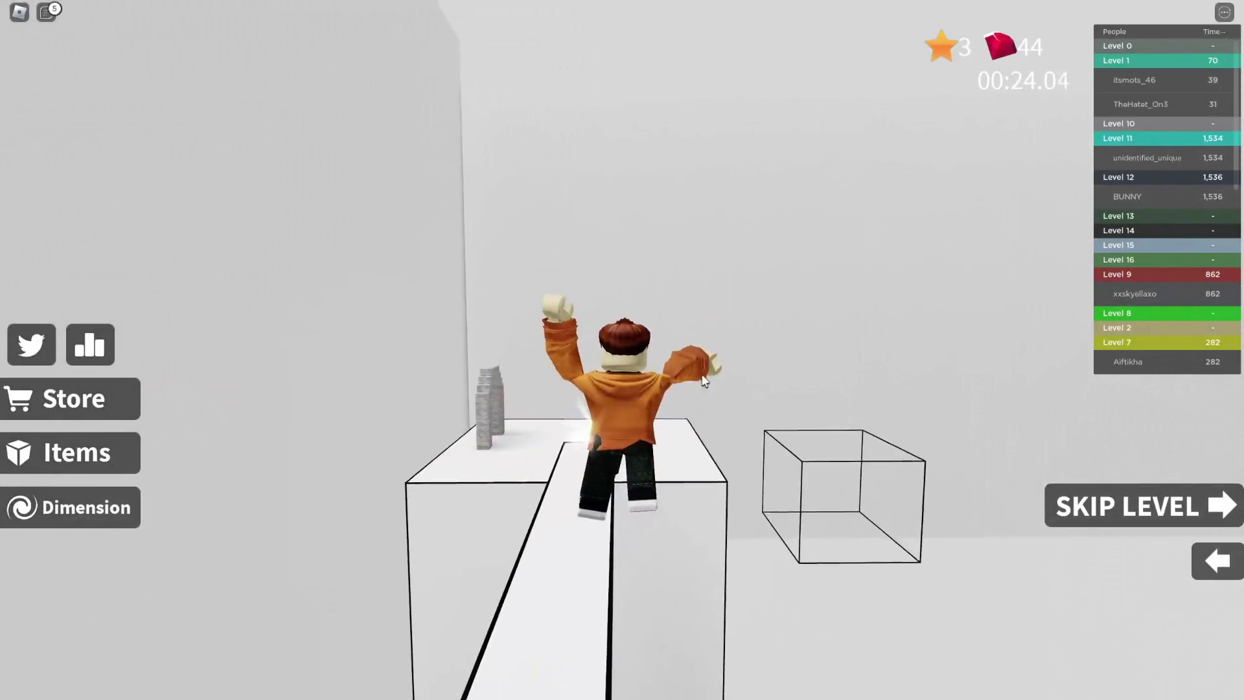
key(w)
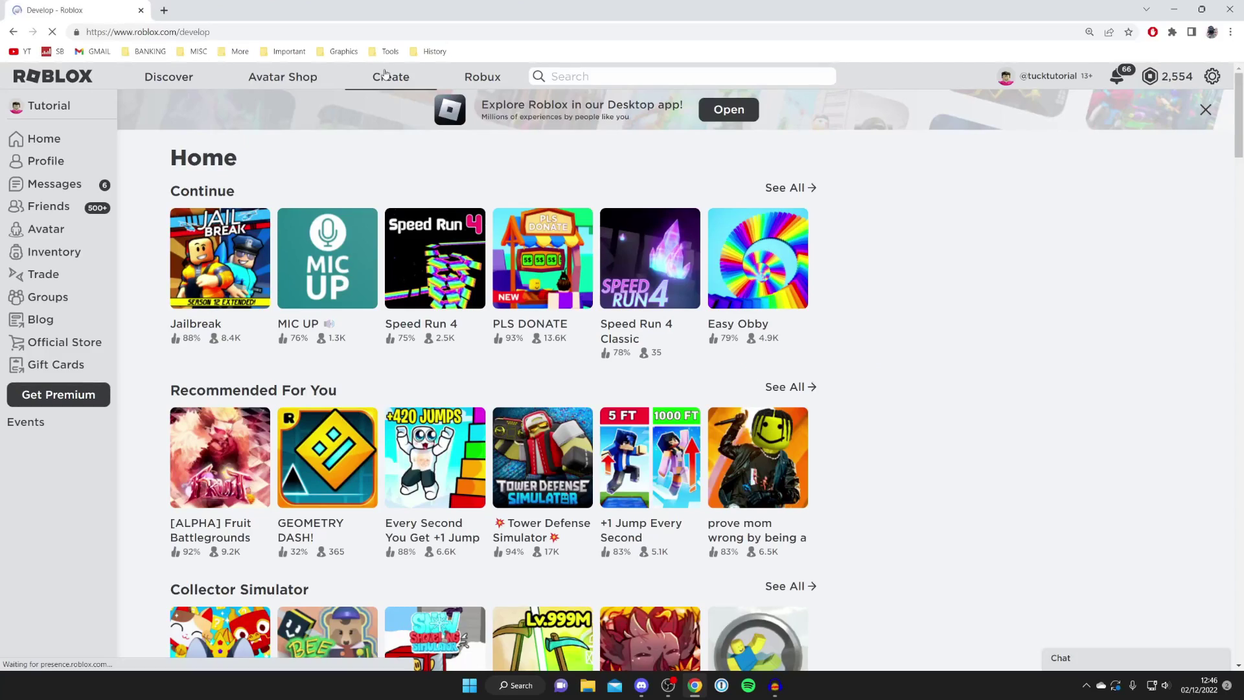
Step: Go to Create and open the T-Shirts page under My Creations
click(568, 26)
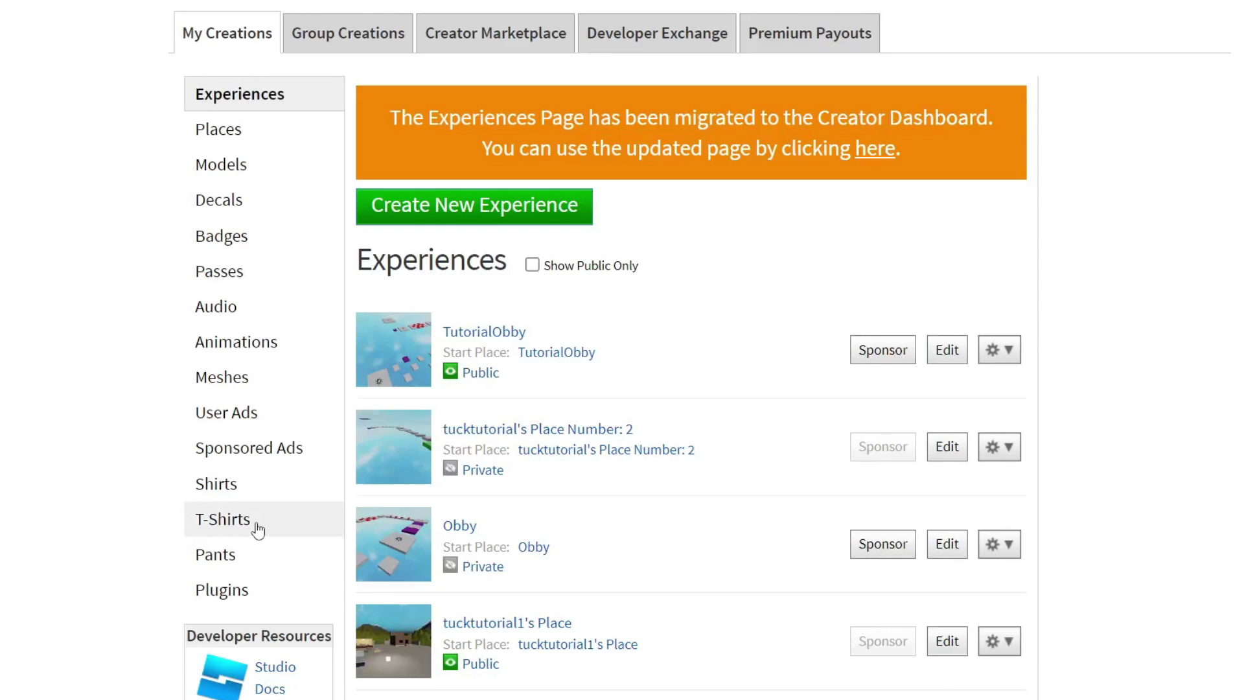
click(224, 519)
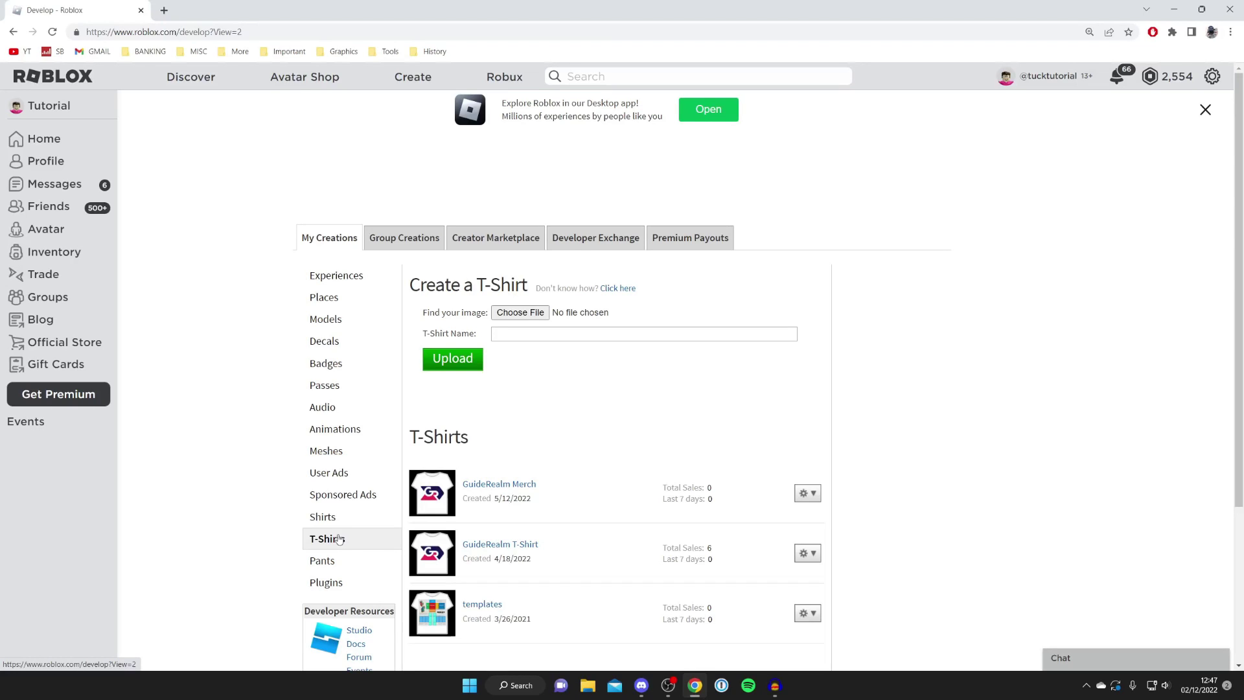
scroll(402, 492, down, 2)
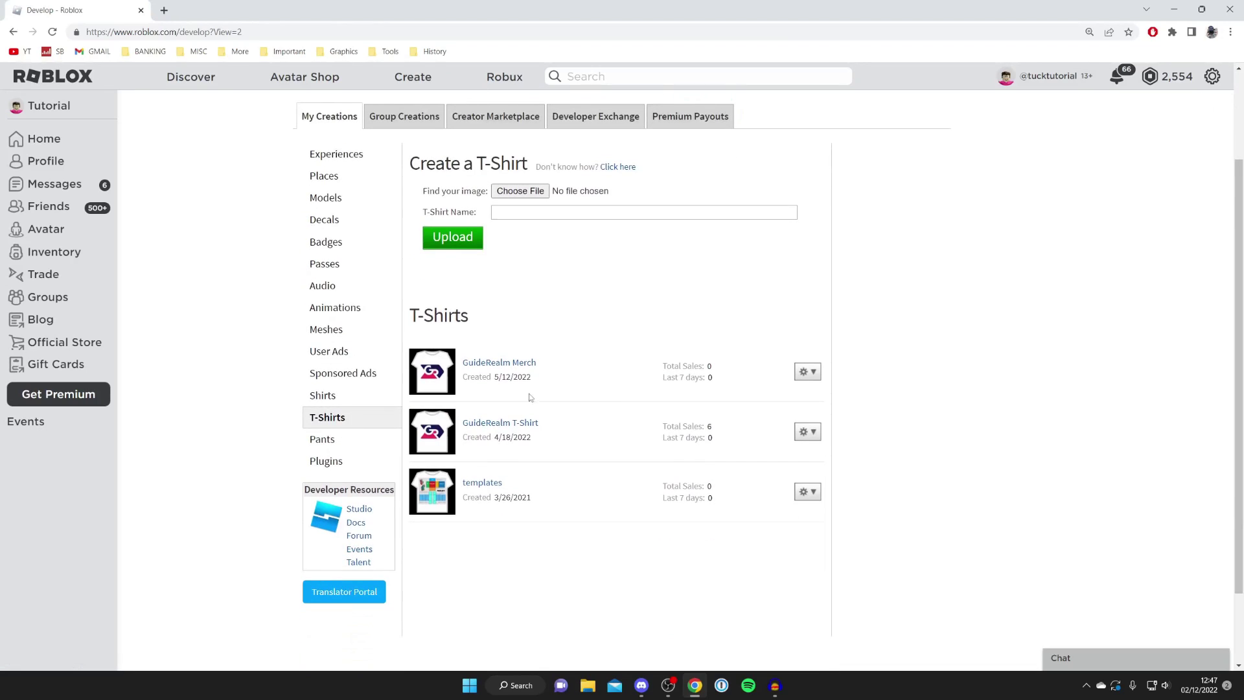
scroll(619, 362, up, 2)
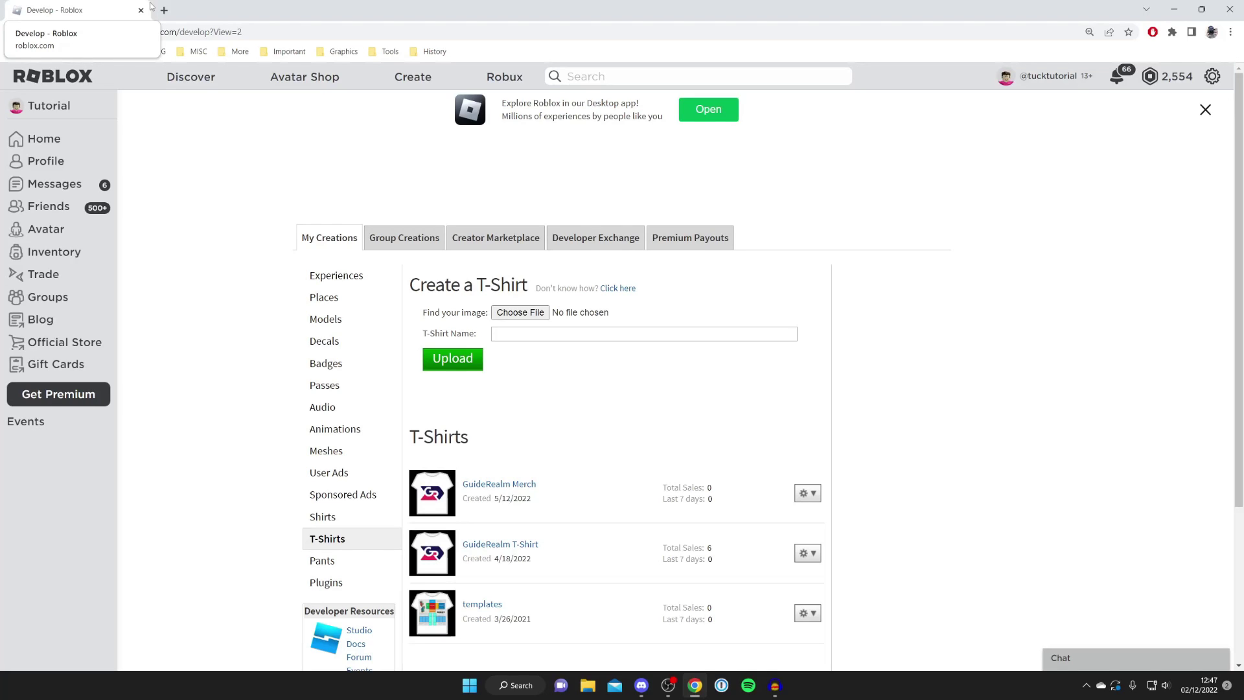
Step: Search Google Images for 'guiderealm logo' and preview the first logo result
key(ctrl+t)
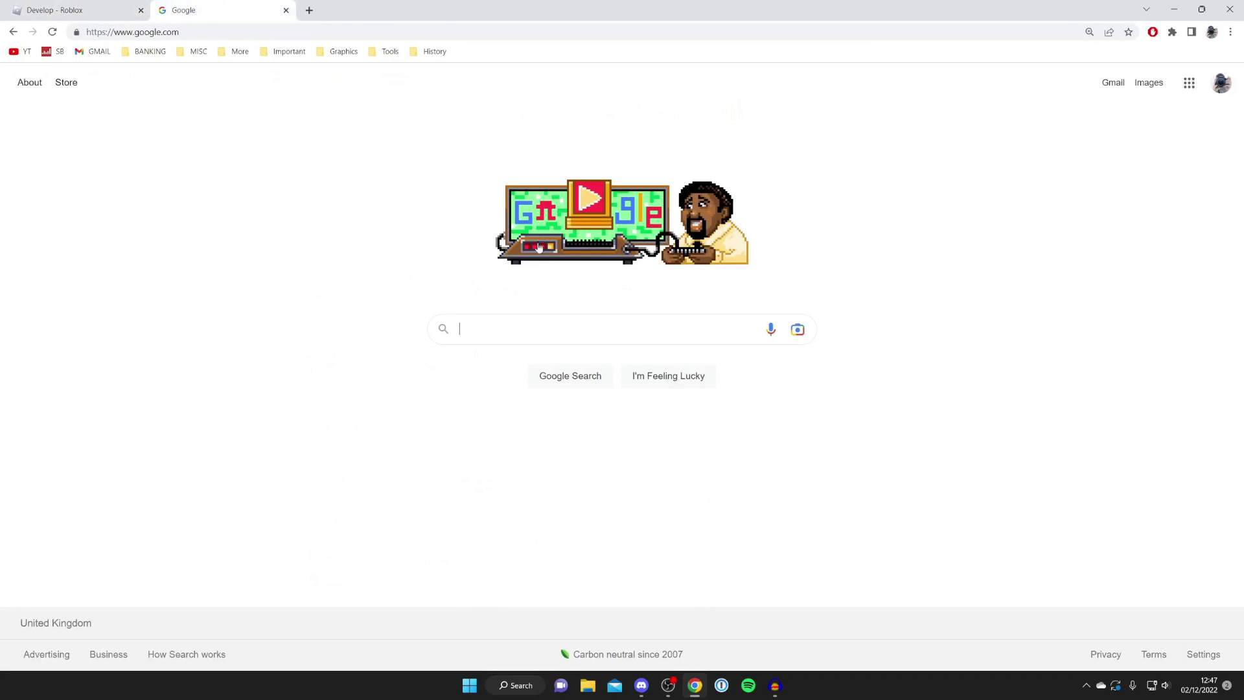
text(guiderea)
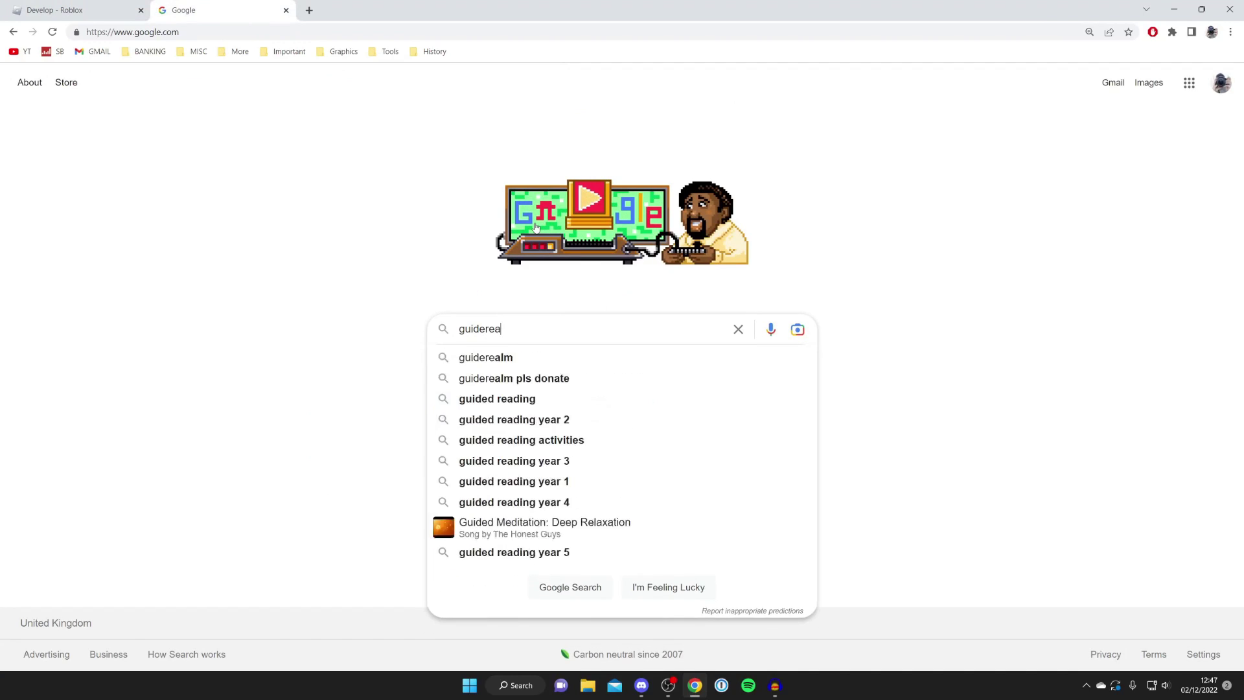
text(lm logo)
key(Return)
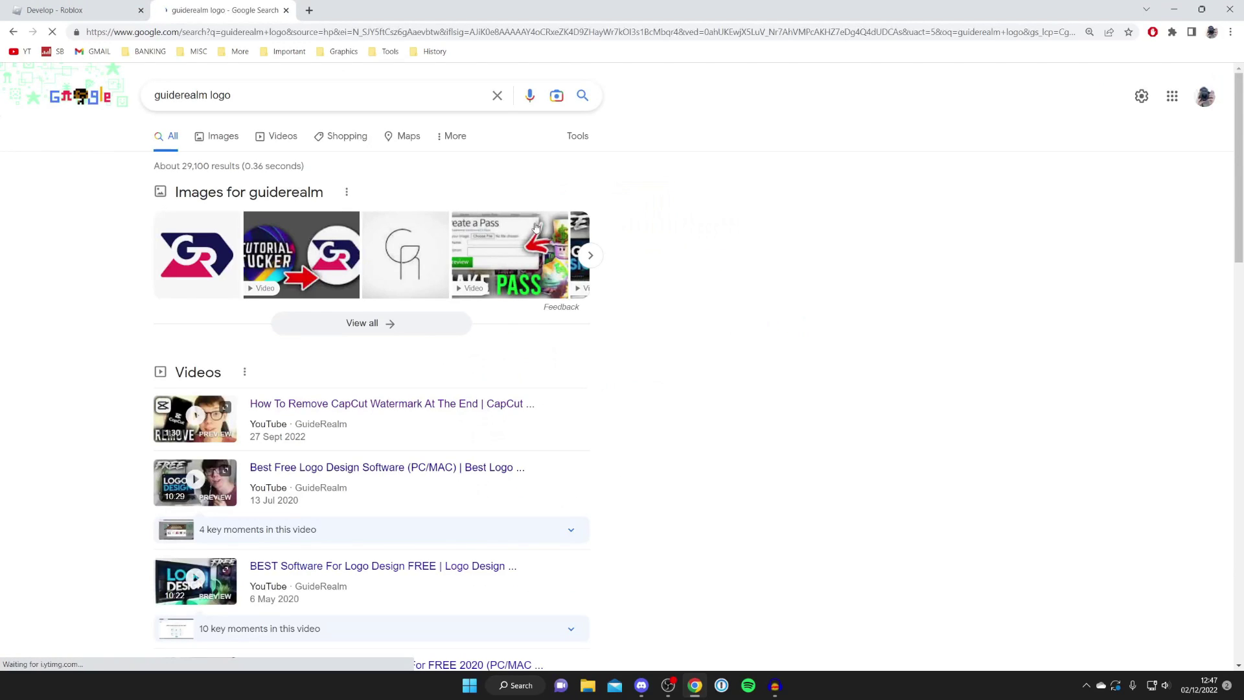
click(220, 136)
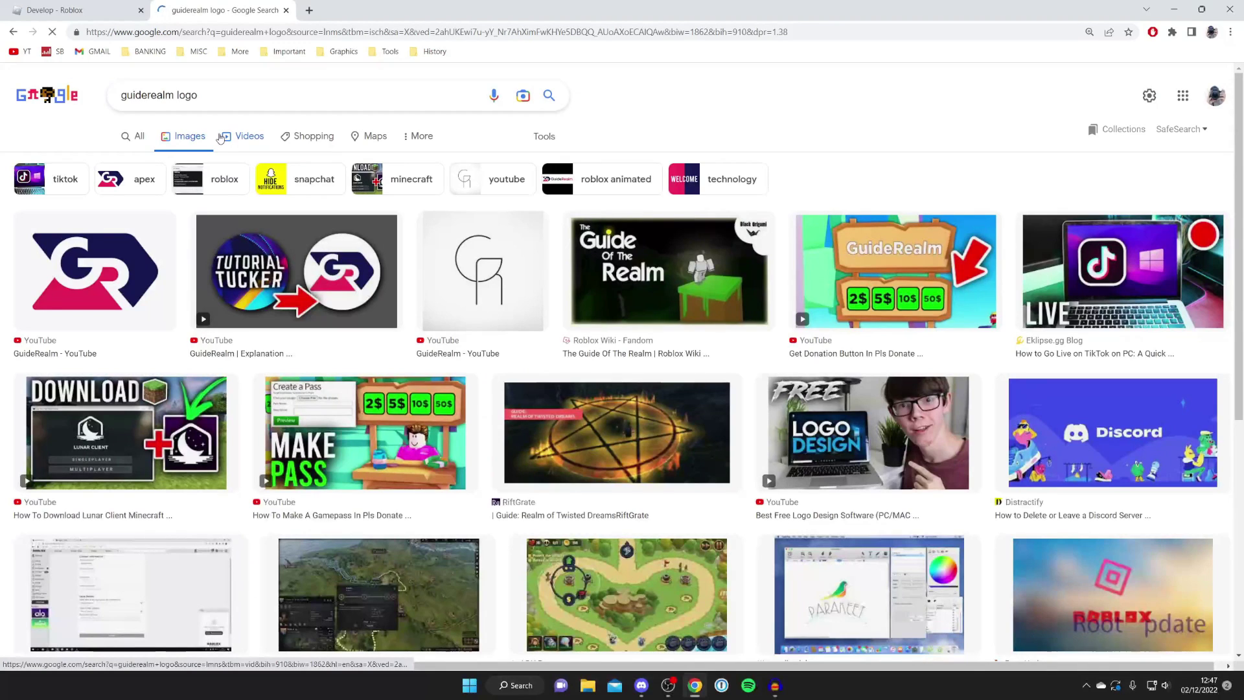
click(144, 278)
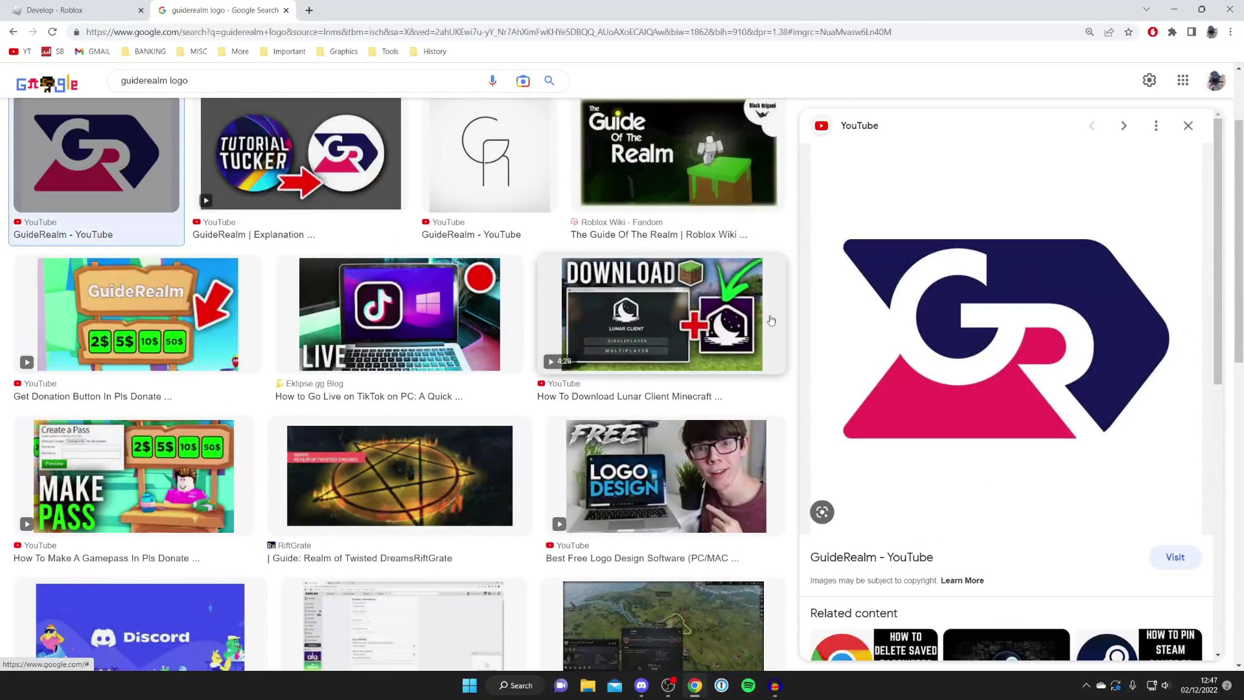
Step: Save the logo to the Desktop as channels4_profile.jpg and return to the Roblox tab
right_click(976, 311)
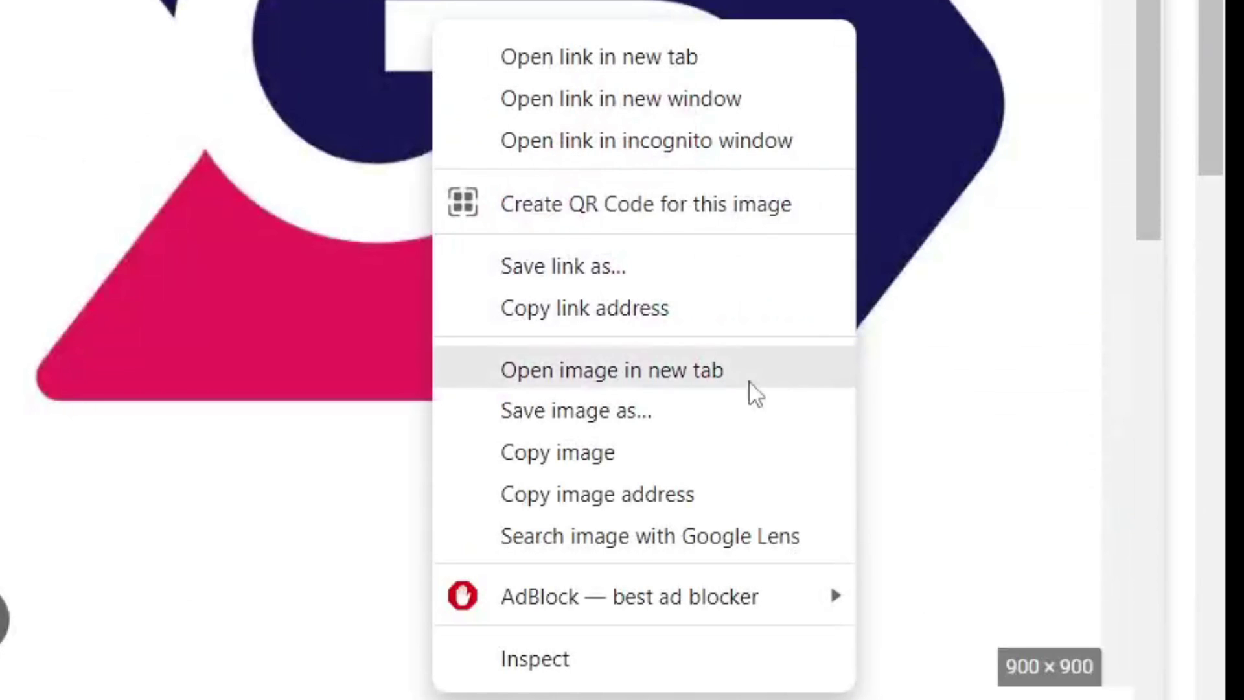
click(693, 411)
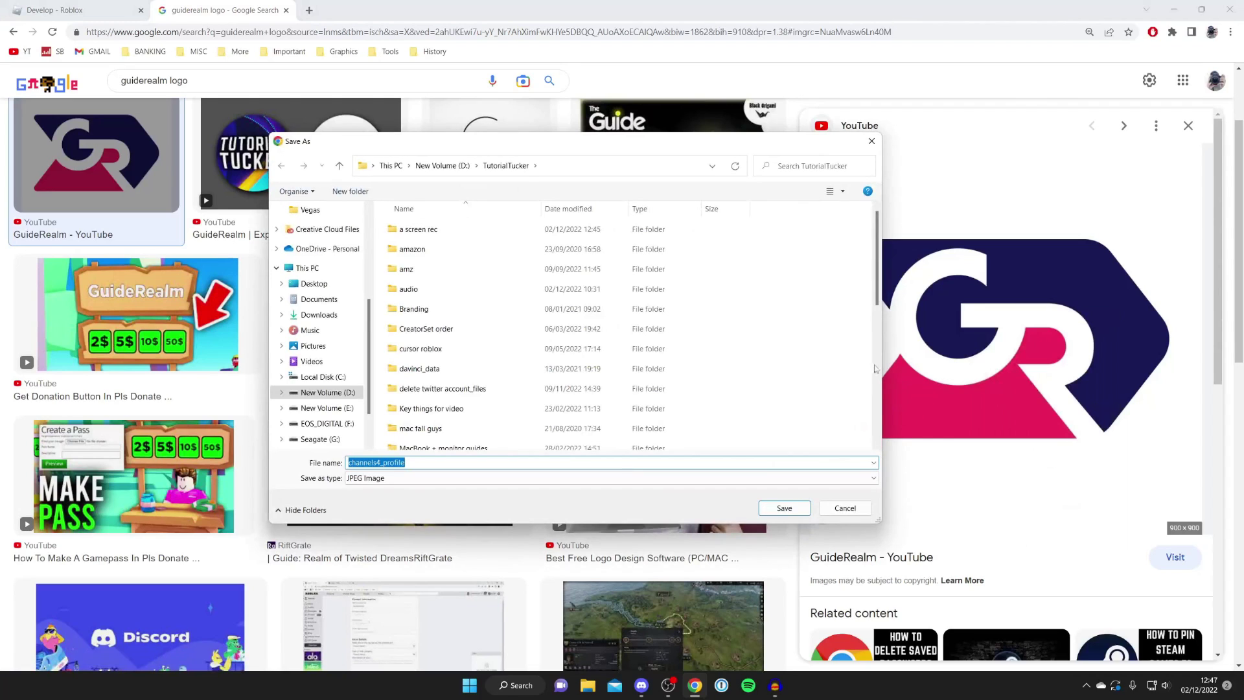
click(314, 283)
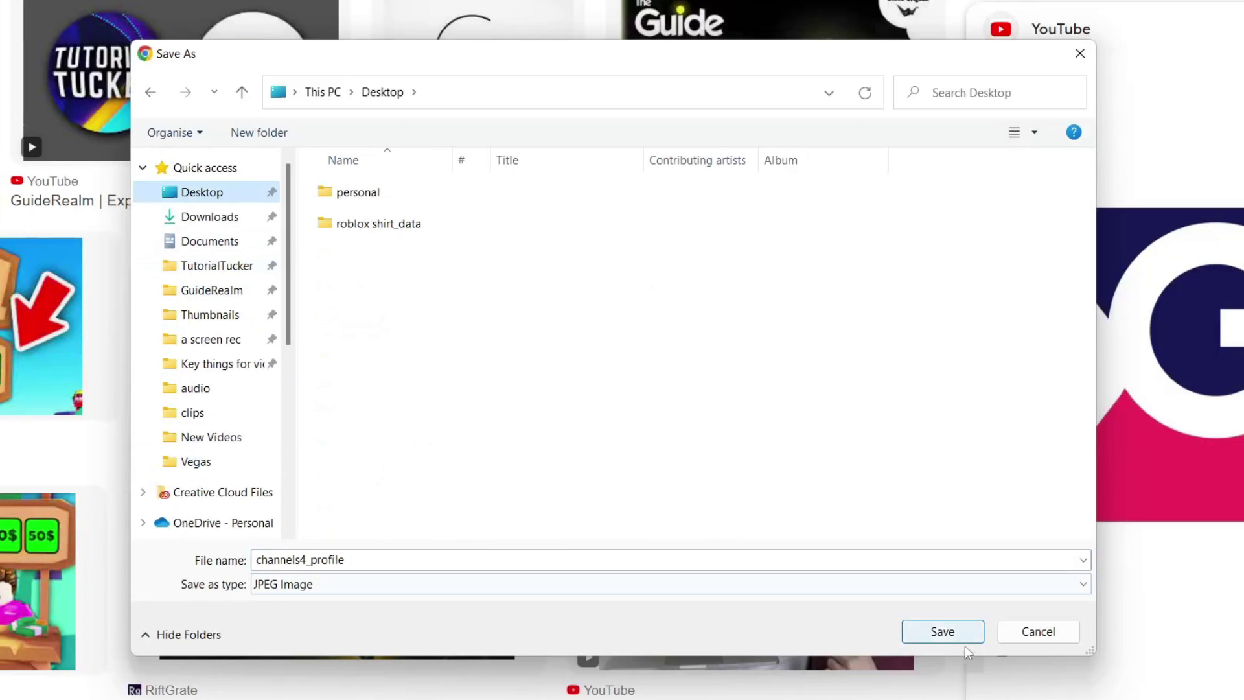
click(959, 633)
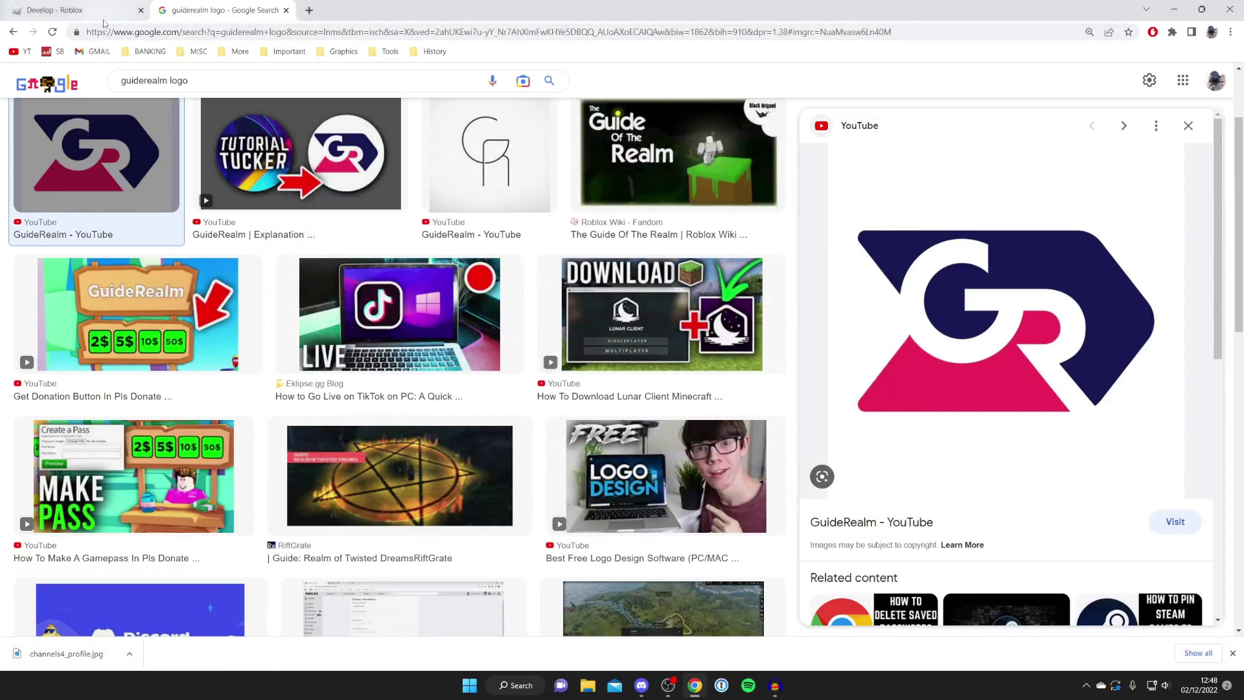
click(71, 10)
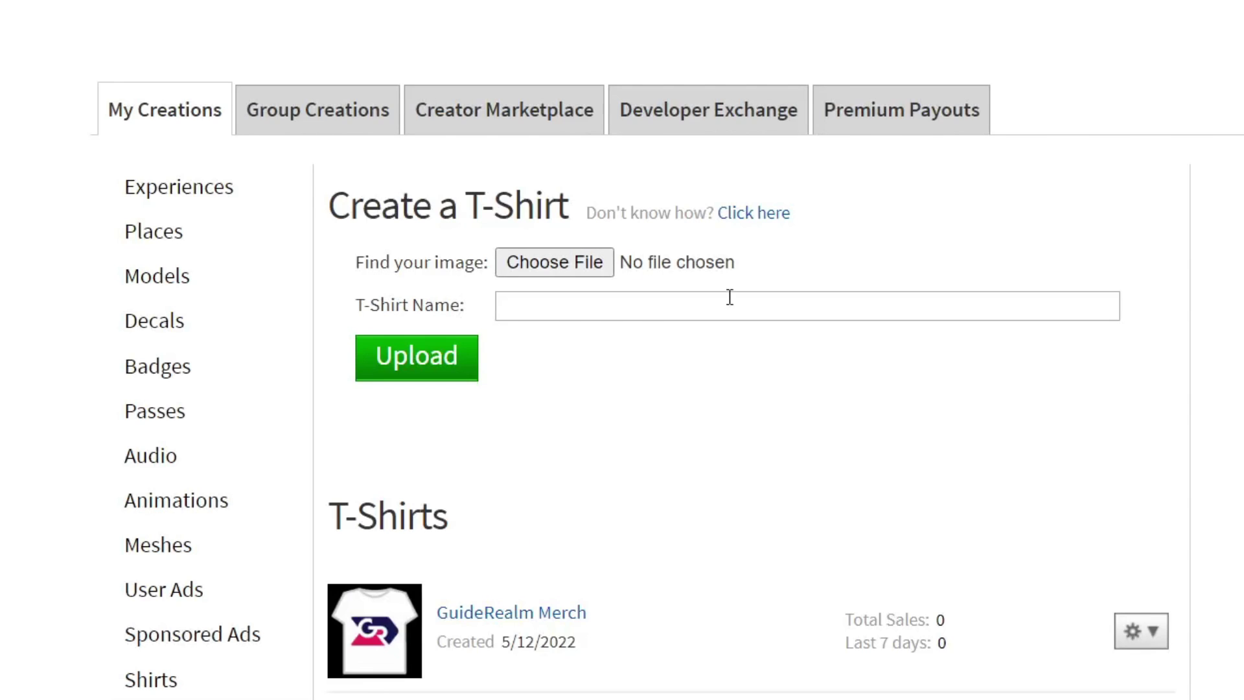
Step: Choose the saved logo image, name the T-shirt 'Video Example', and upload it
click(572, 279)
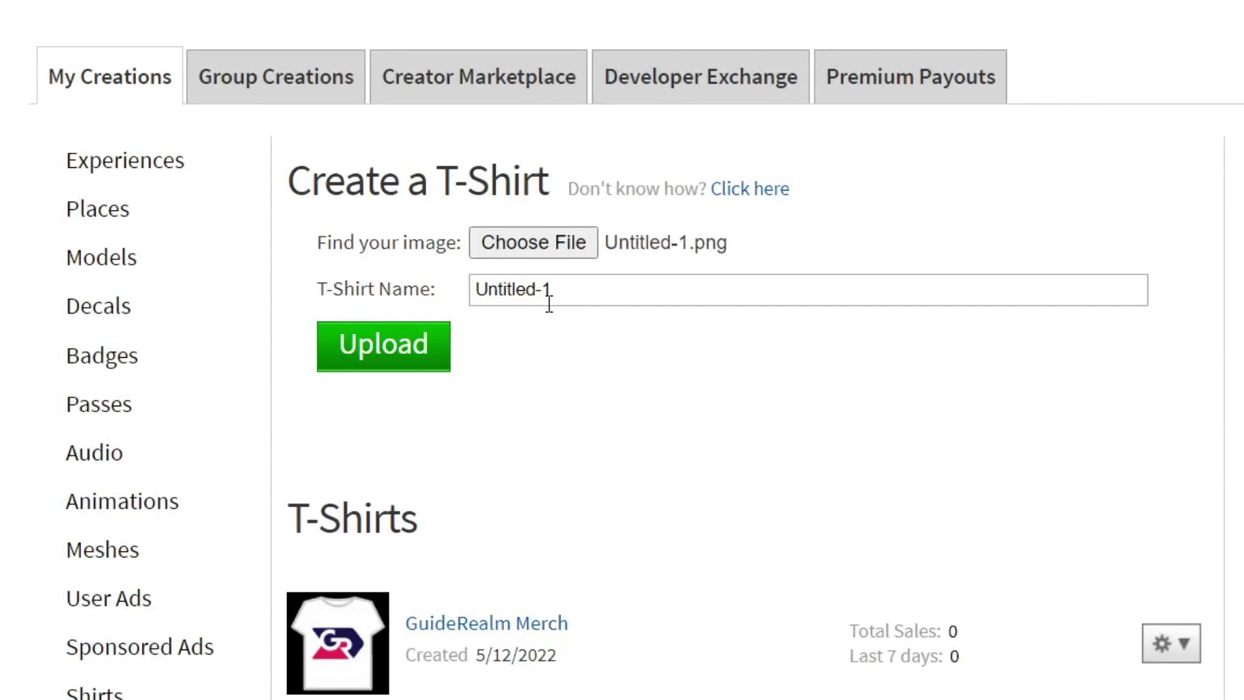
drag(600, 292, 422, 289)
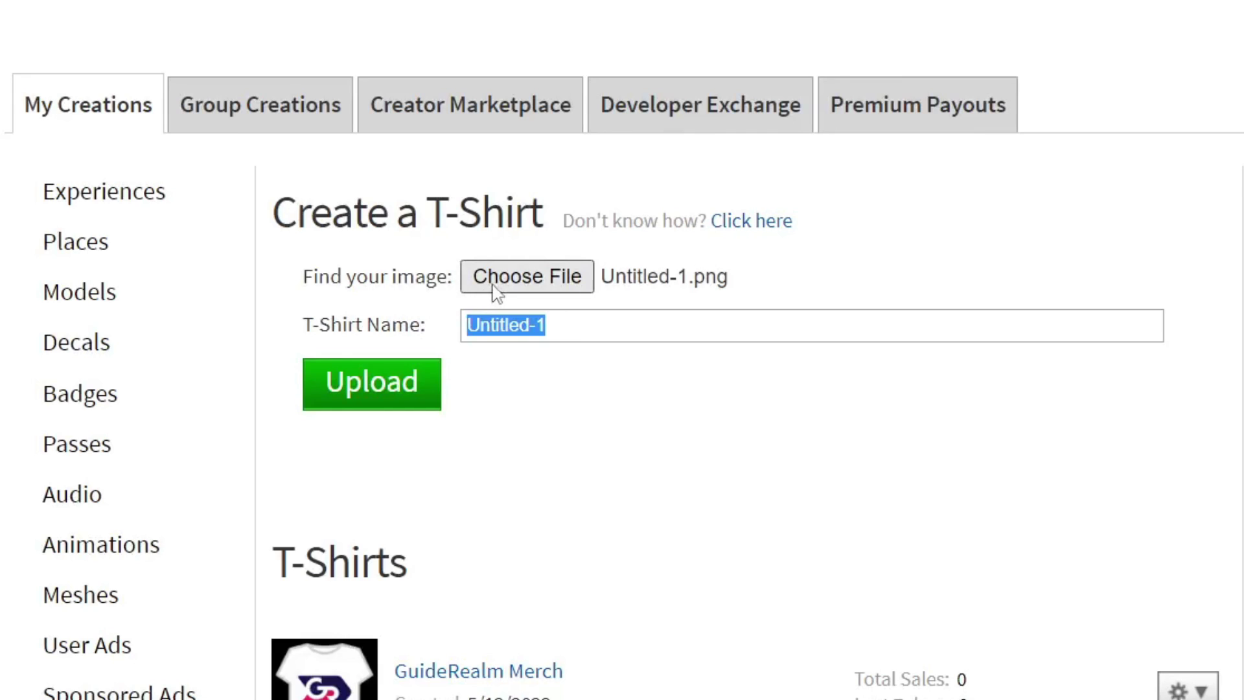
text(Vide)
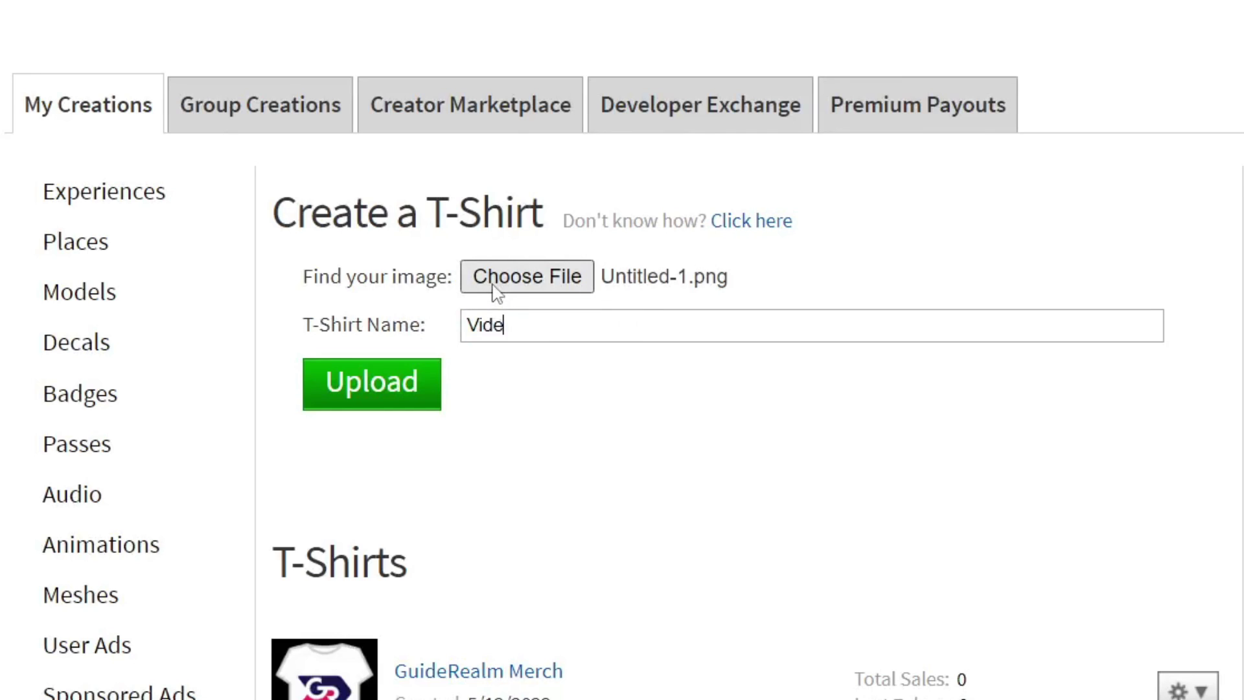
text(o Example)
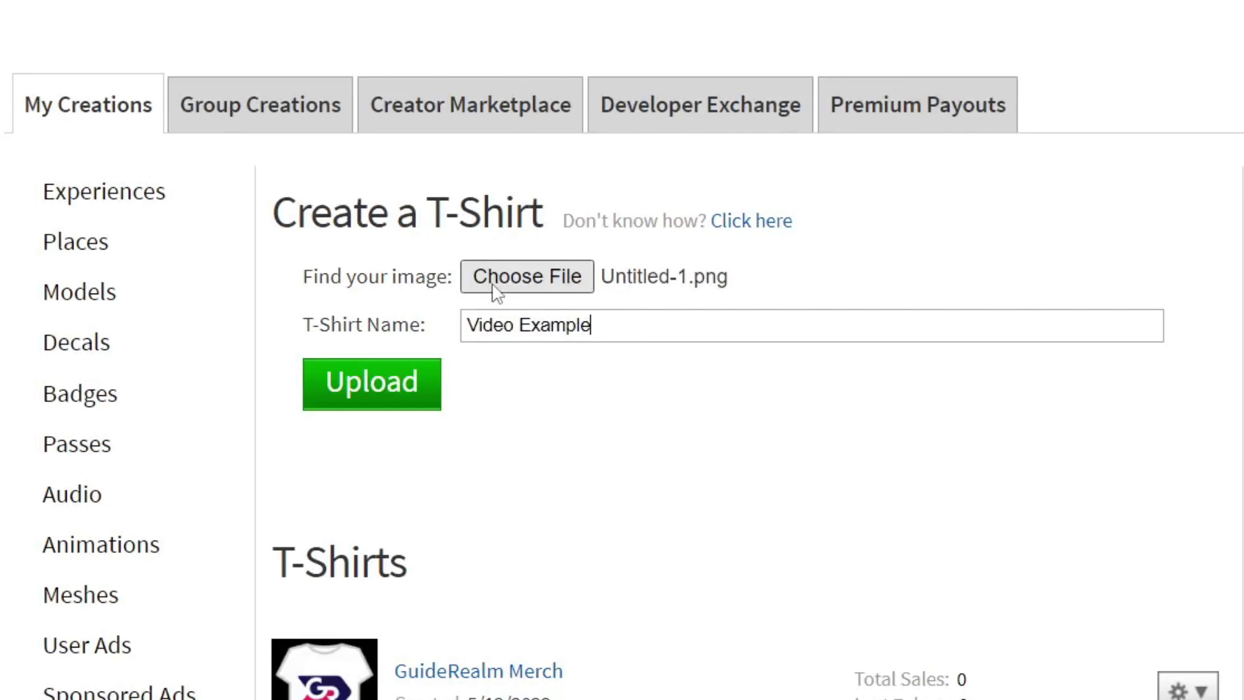
click(388, 391)
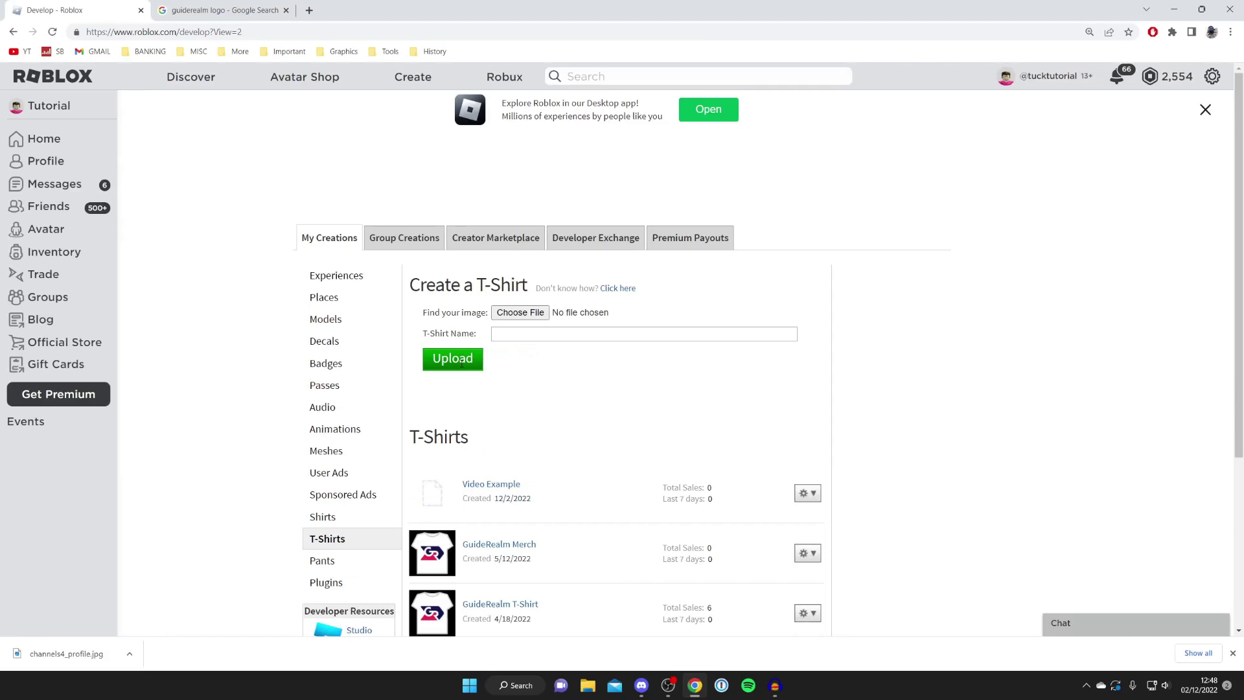
scroll(461, 388, down, 1)
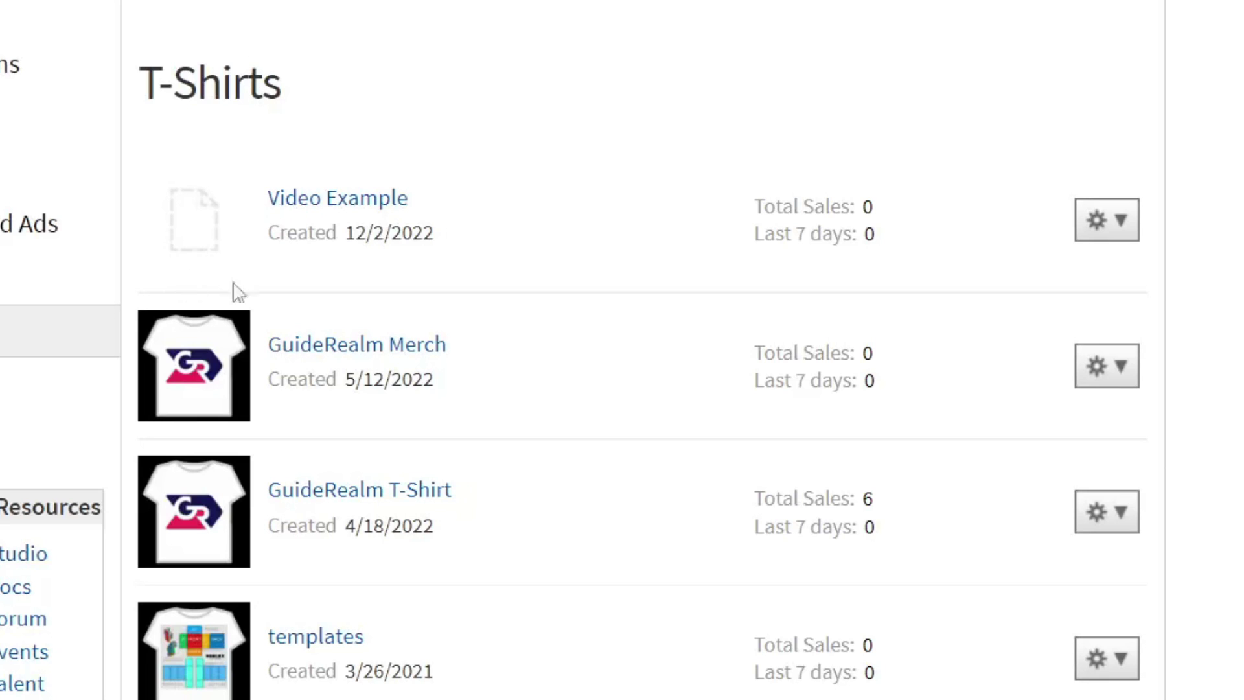
Step: Open the Configure settings for the Video Example T-shirt
click(1099, 223)
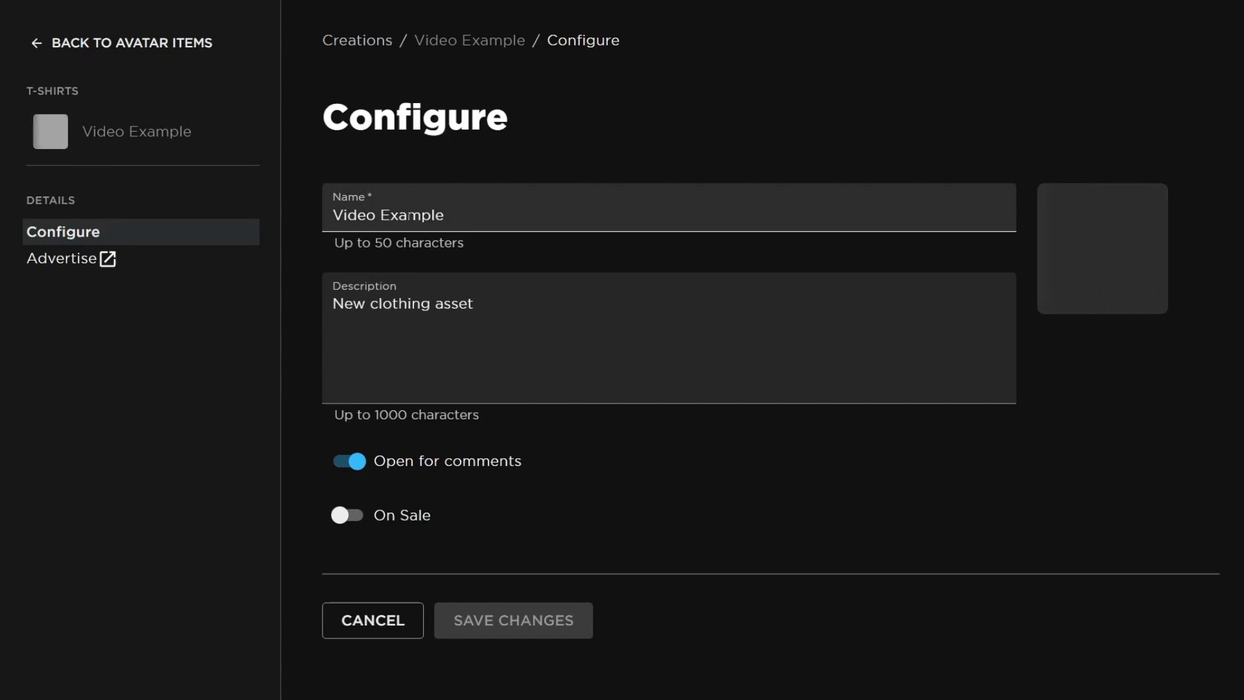
Step: Replace the description with 'This is for the GuideRealm channel'
click(410, 216)
key(Tab)
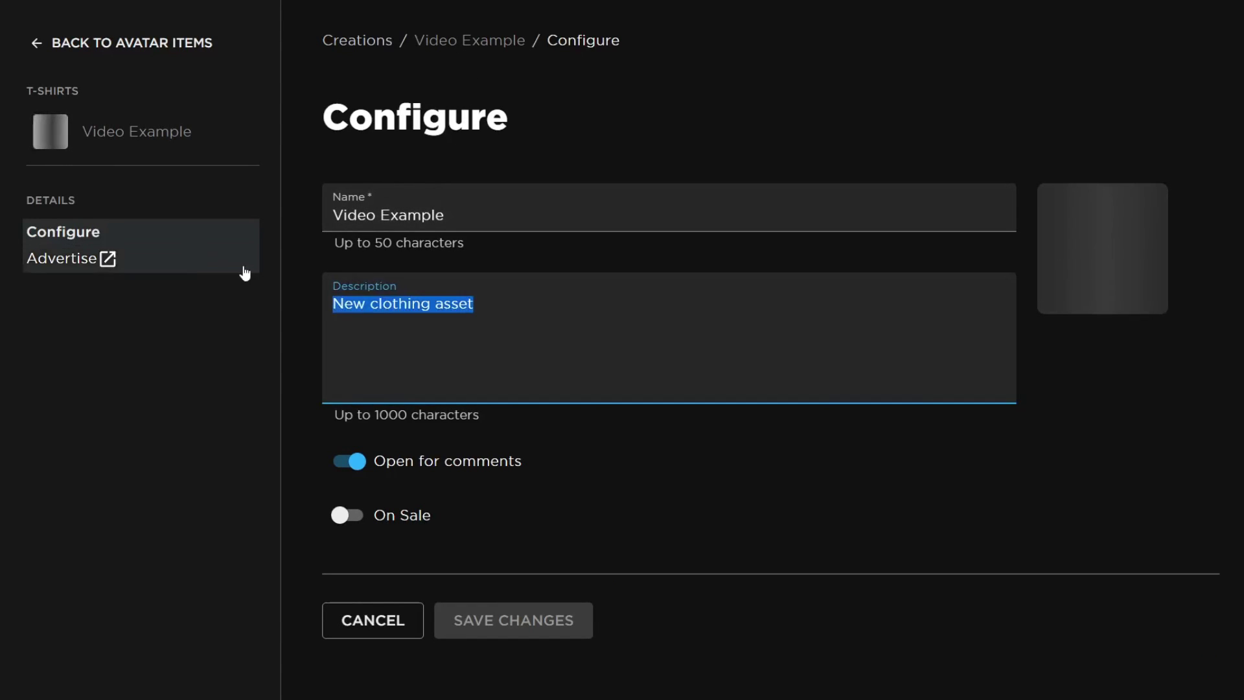
text(Th)
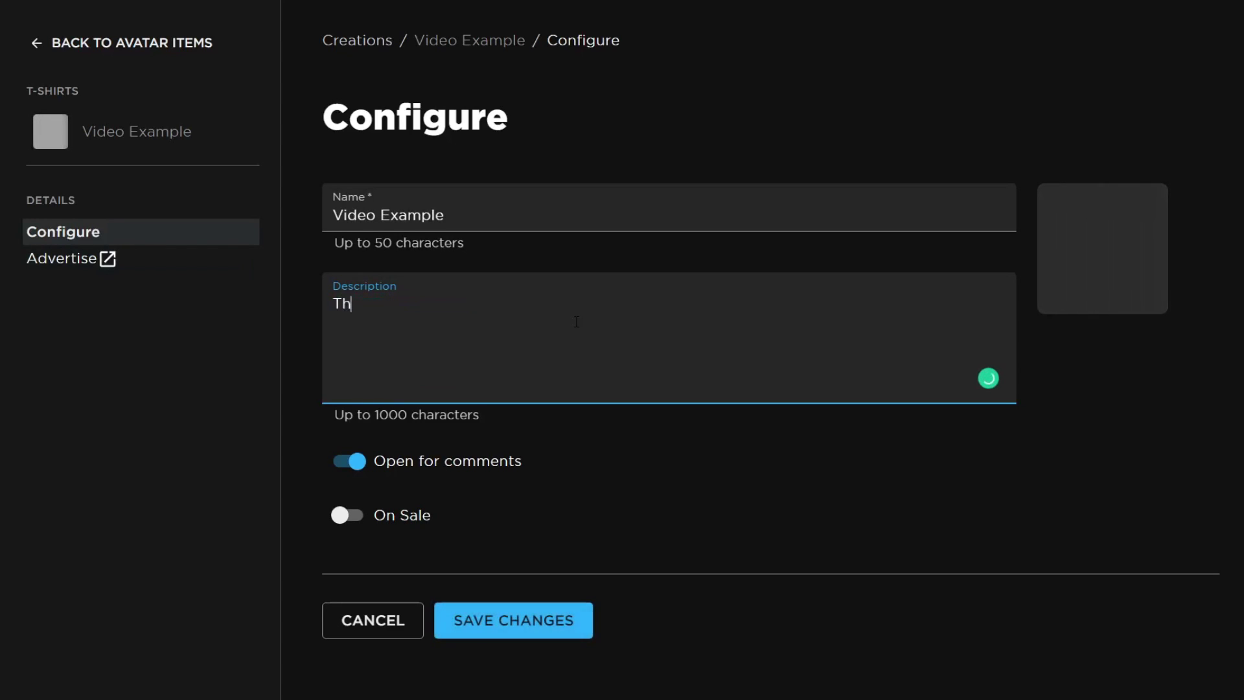
text(is is for the GuideRealm channel)
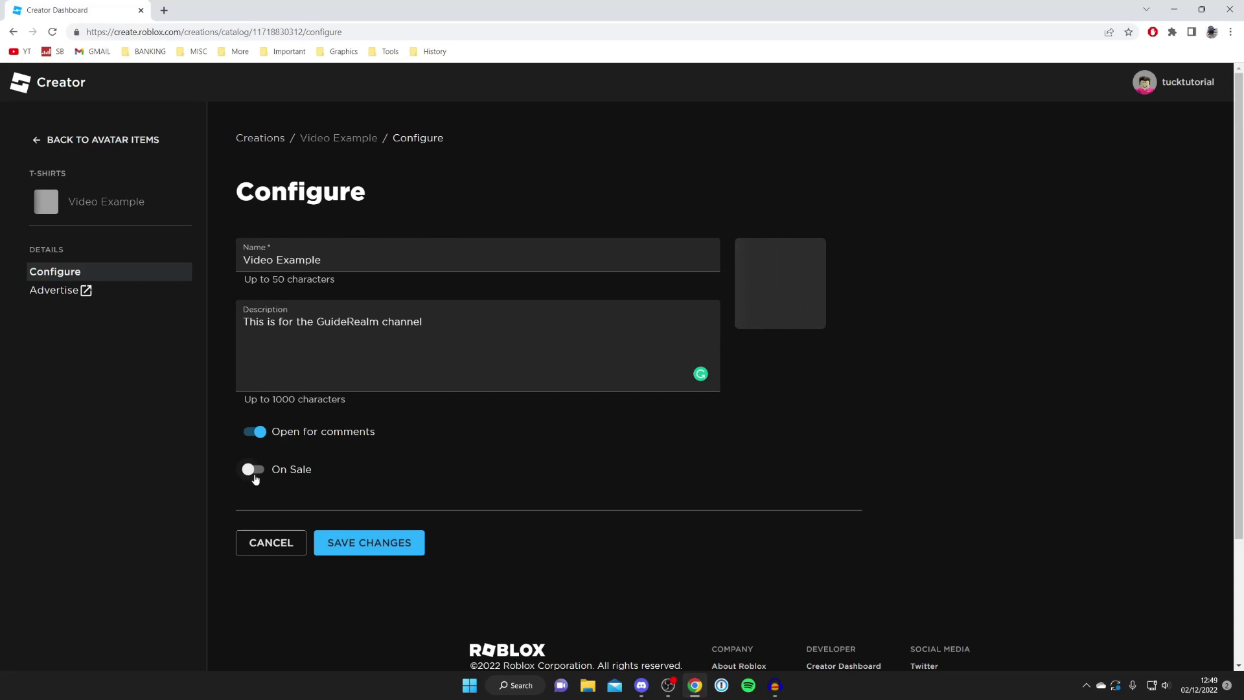
Step: Turn On Sale on with a price of 10 Robux, save, and confirm
click(252, 469)
key(Tab)
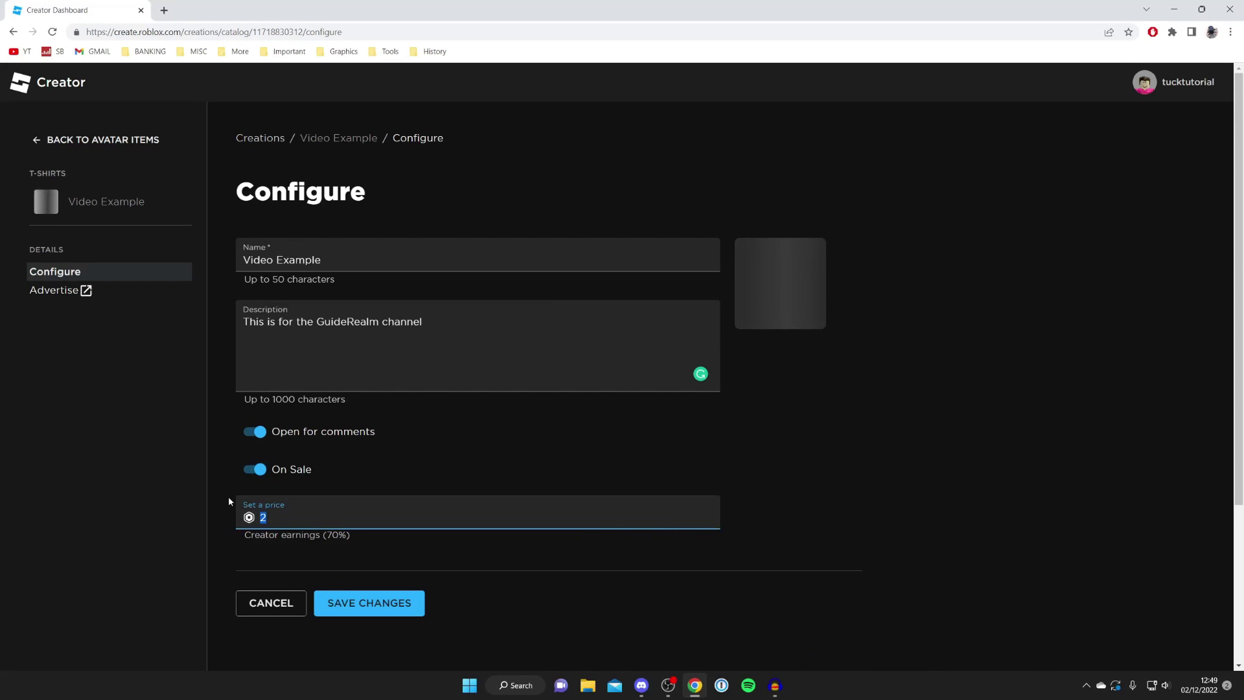
text(10)
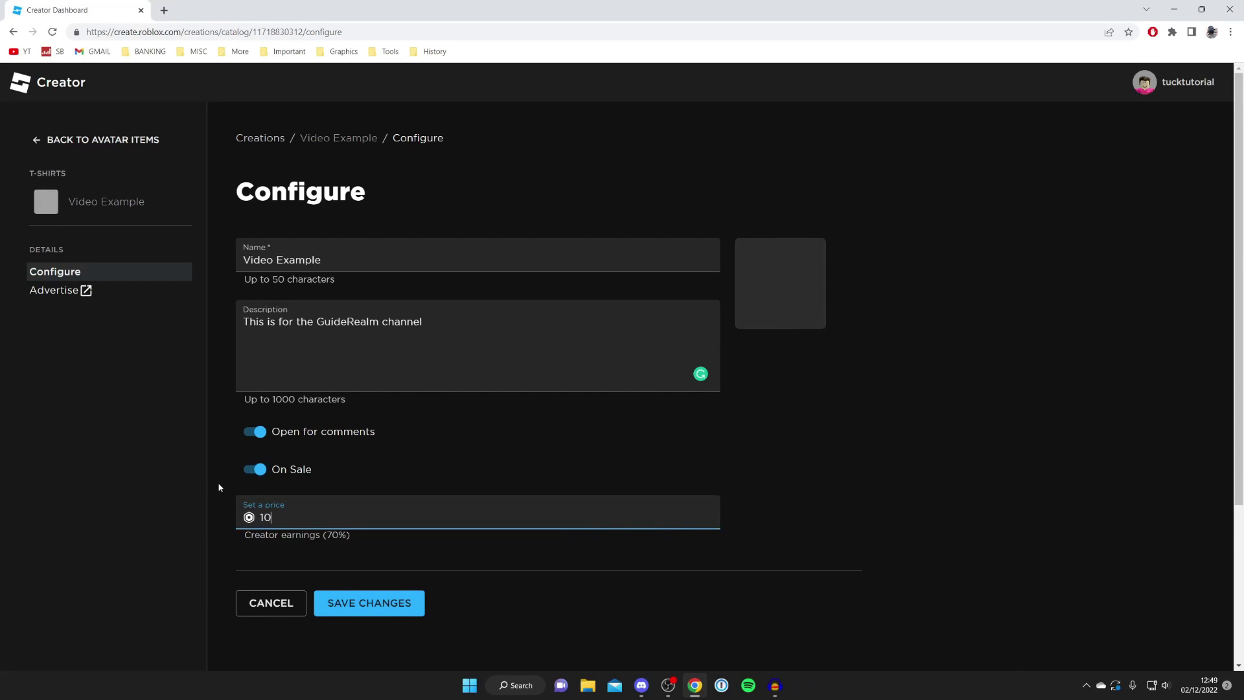
scroll(219, 487, down, 1)
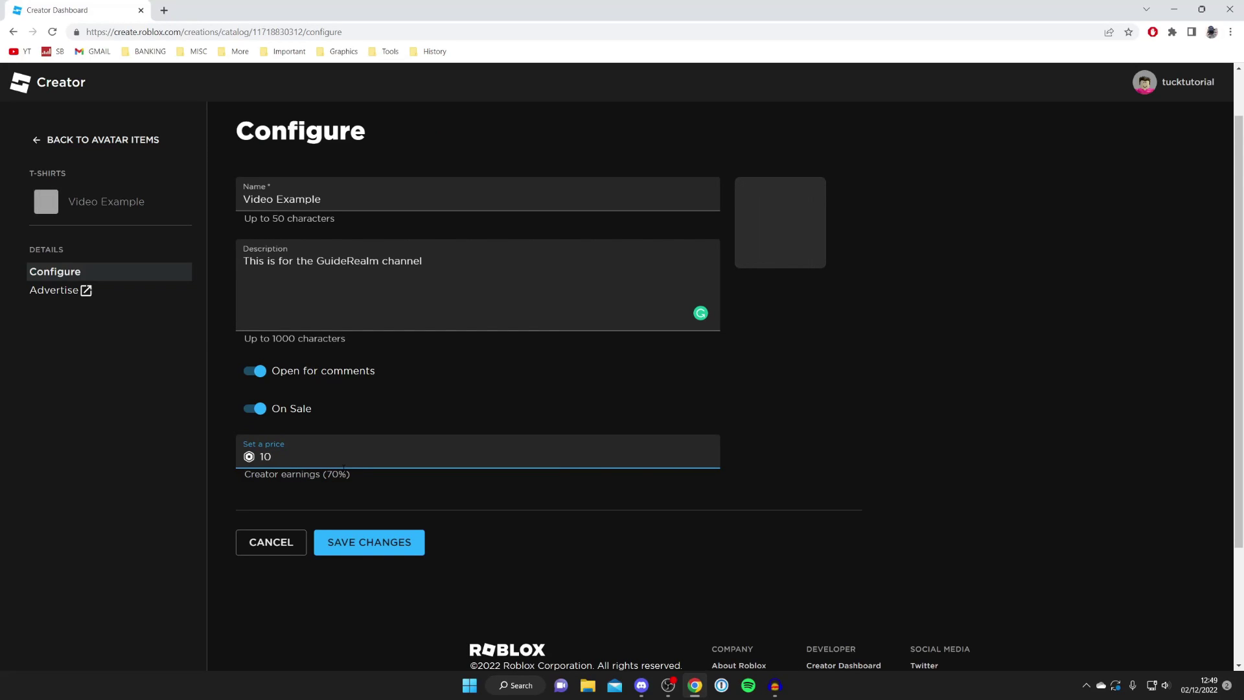
click(345, 539)
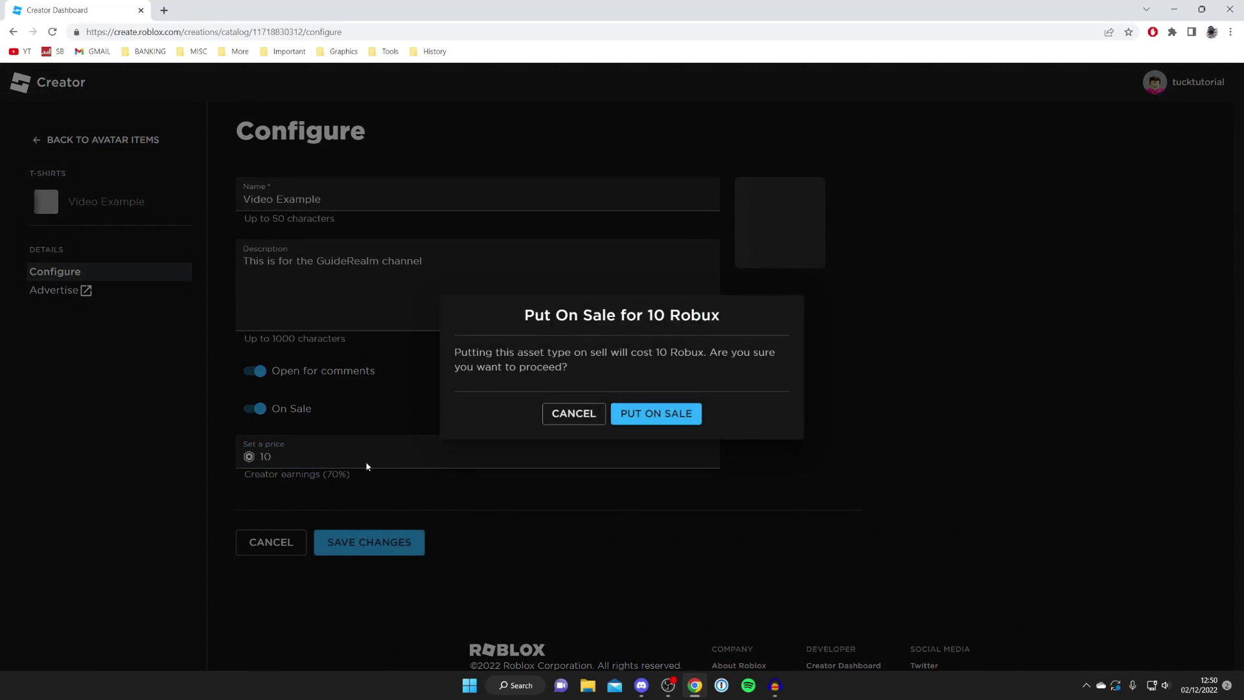
click(655, 413)
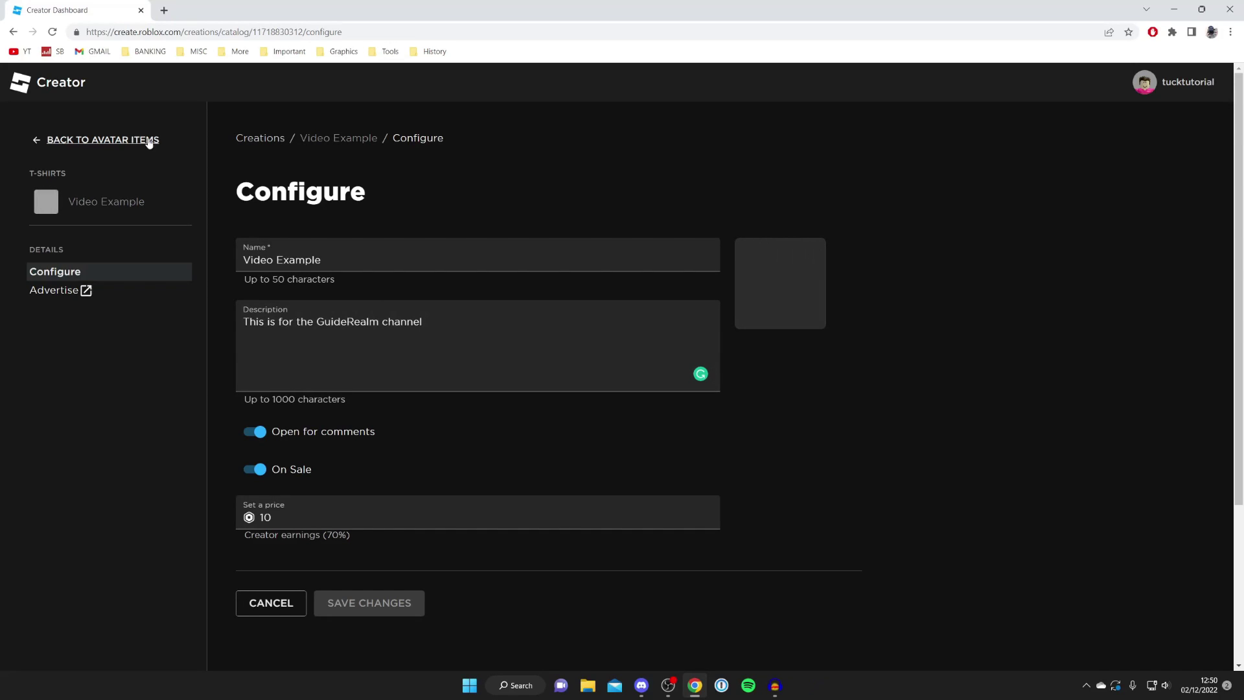
Step: Return to Avatar Items, load roblox.com/home, then open the Avatar Editor
click(127, 141)
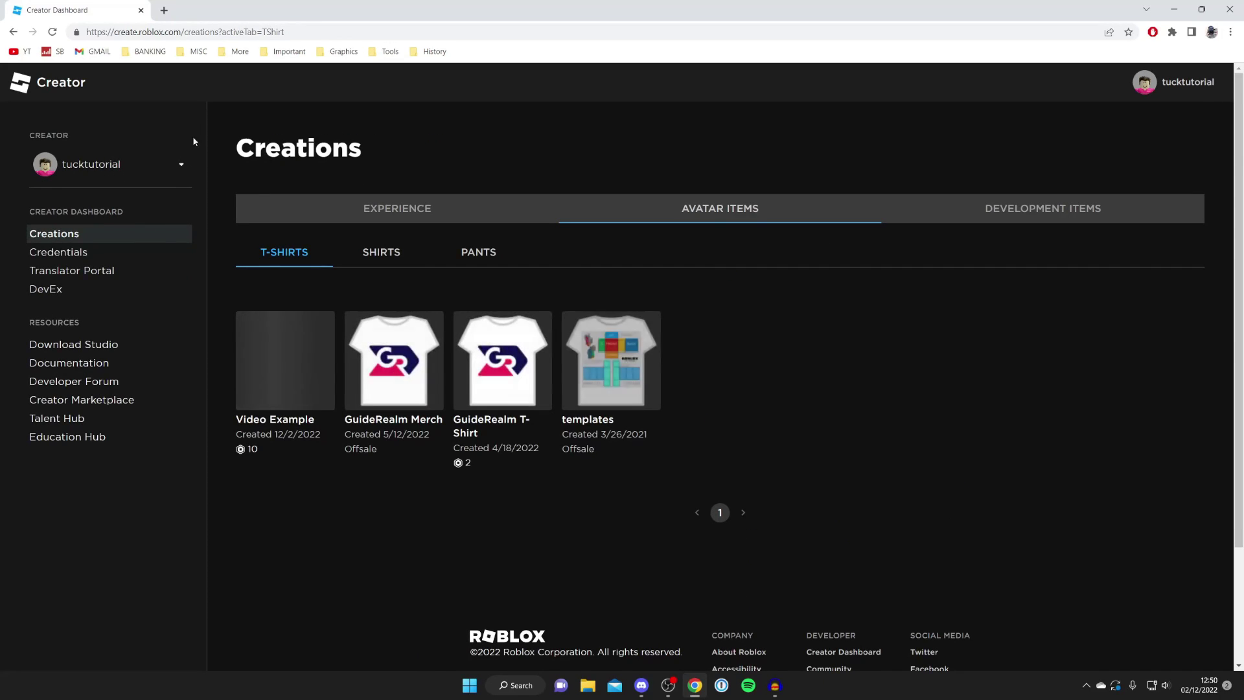
click(194, 32)
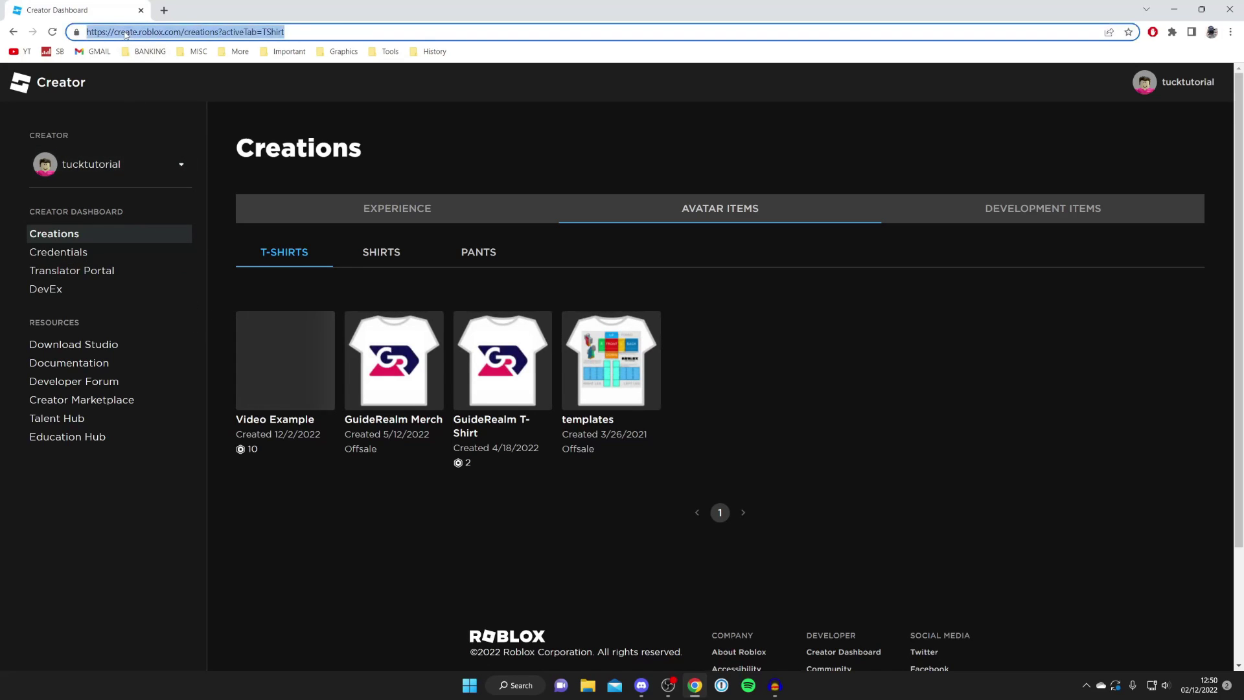
text(roblox.com/home)
key(Return)
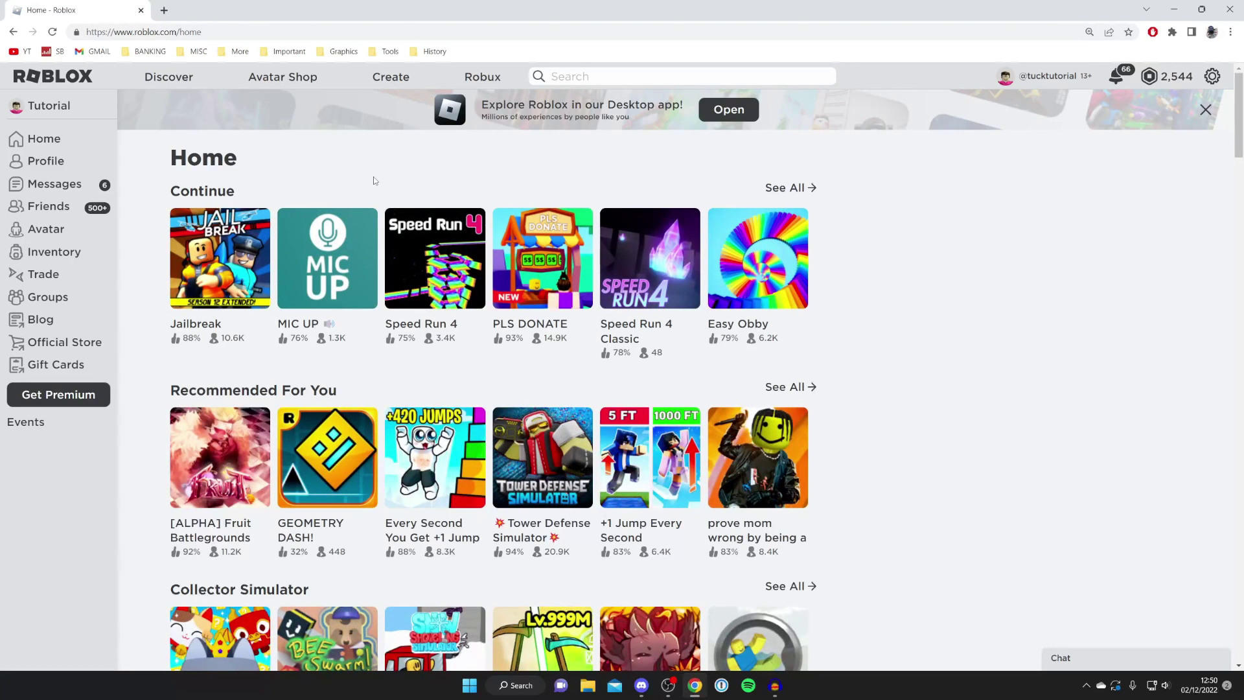
click(51, 233)
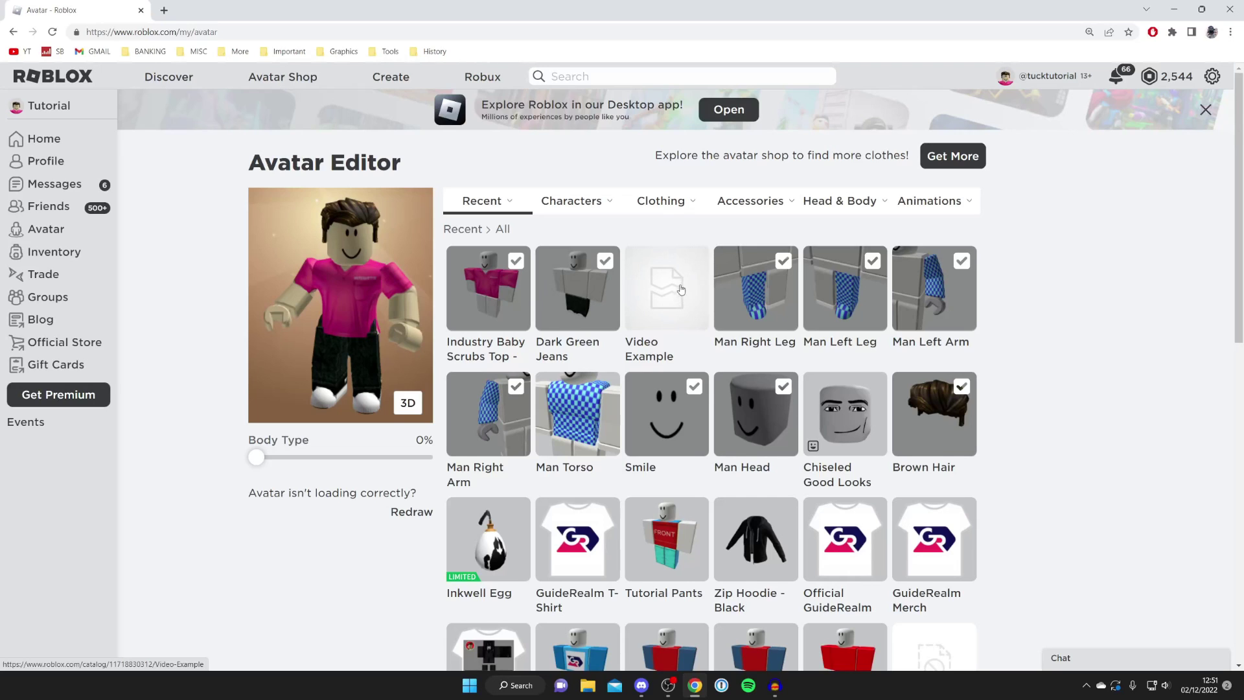
Step: Equip Video Example from Classic T-Shirts, then go back to the Home page
mouse_move(667, 205)
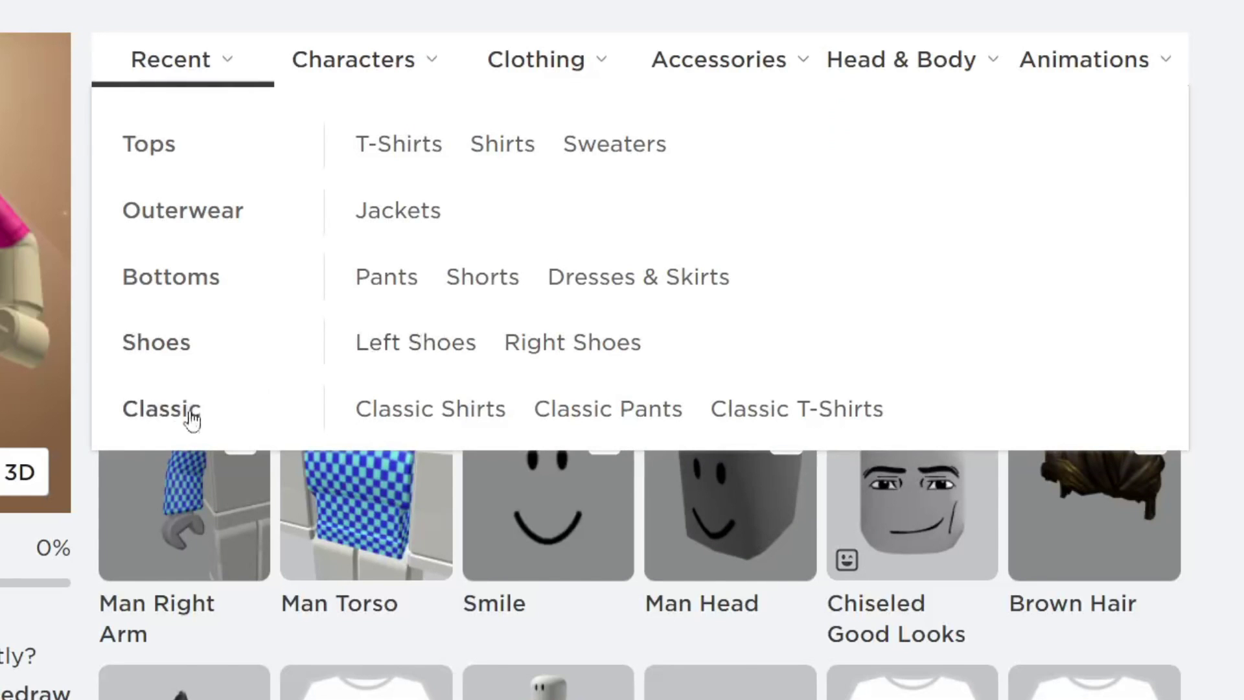
click(799, 413)
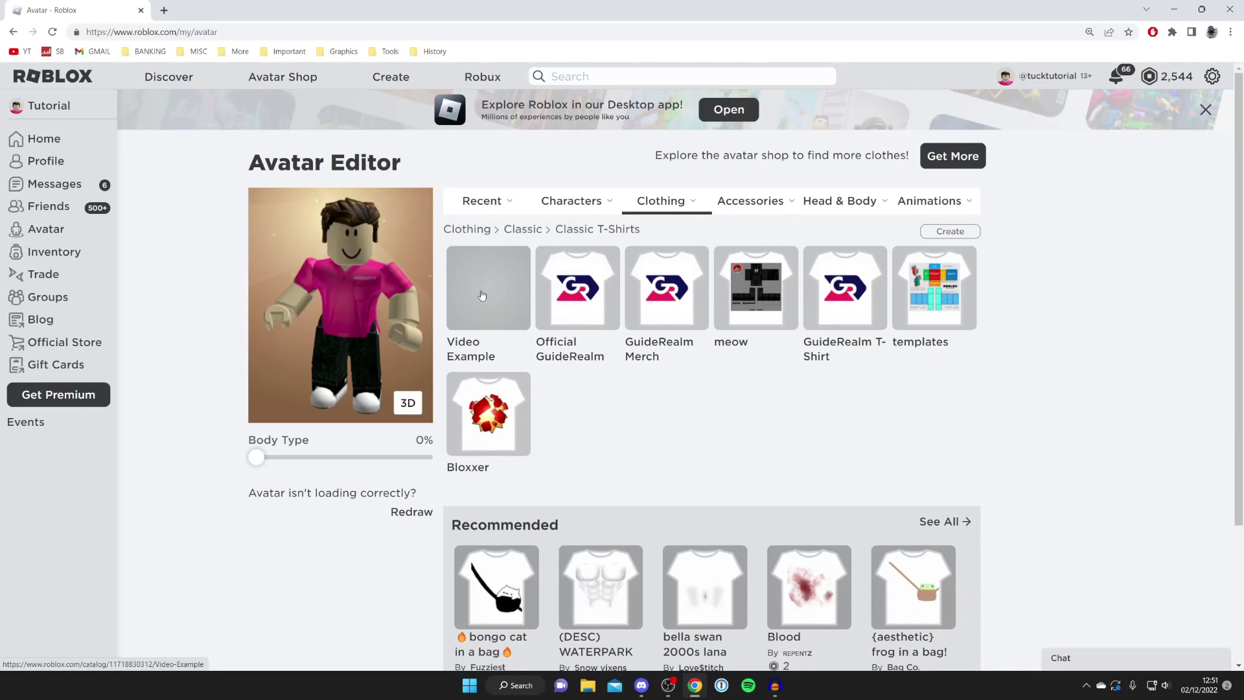
click(482, 295)
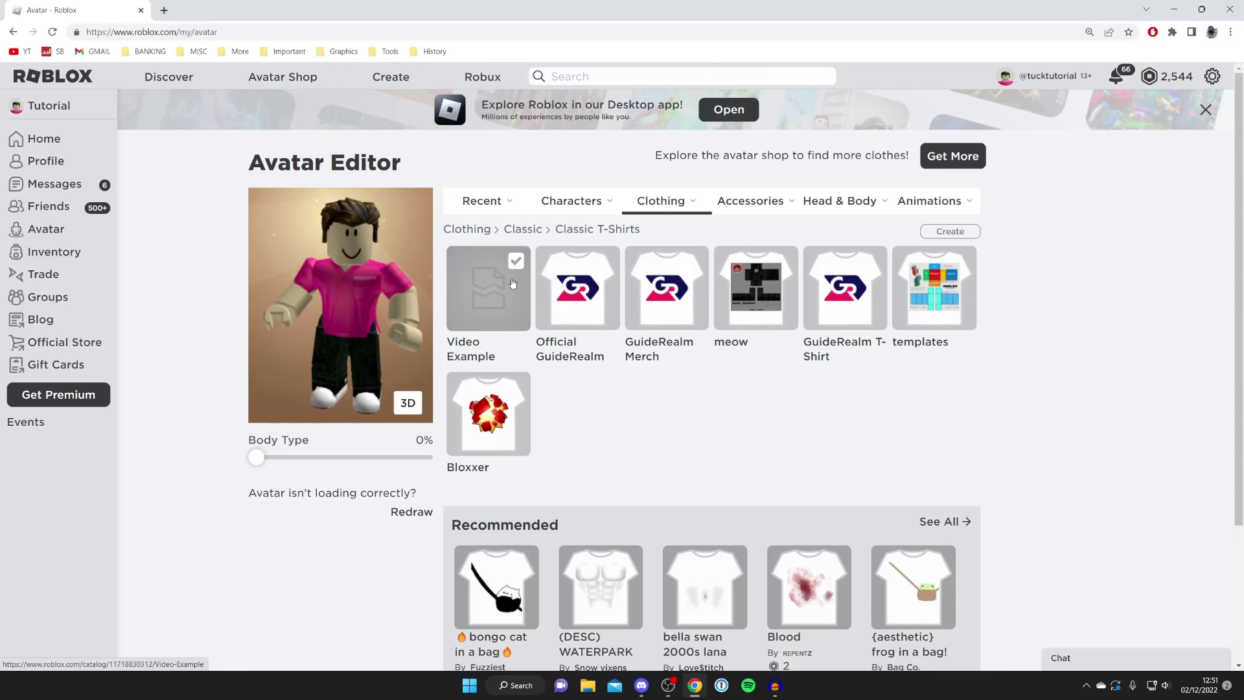
click(78, 140)
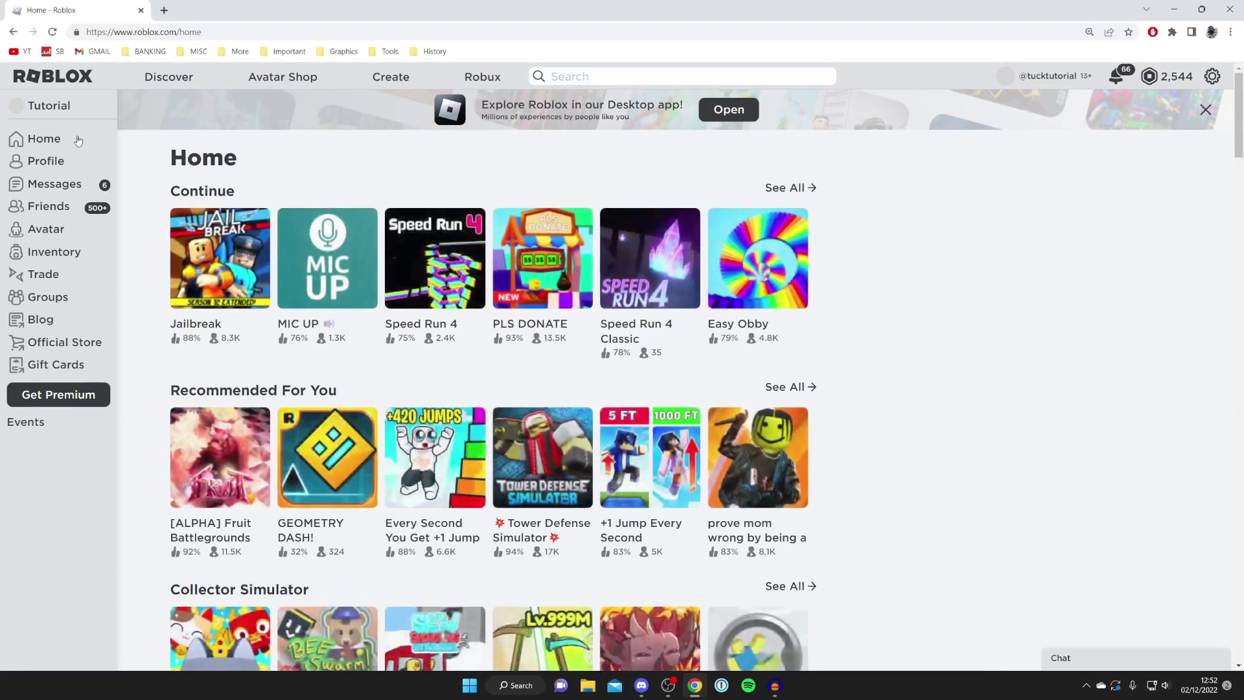